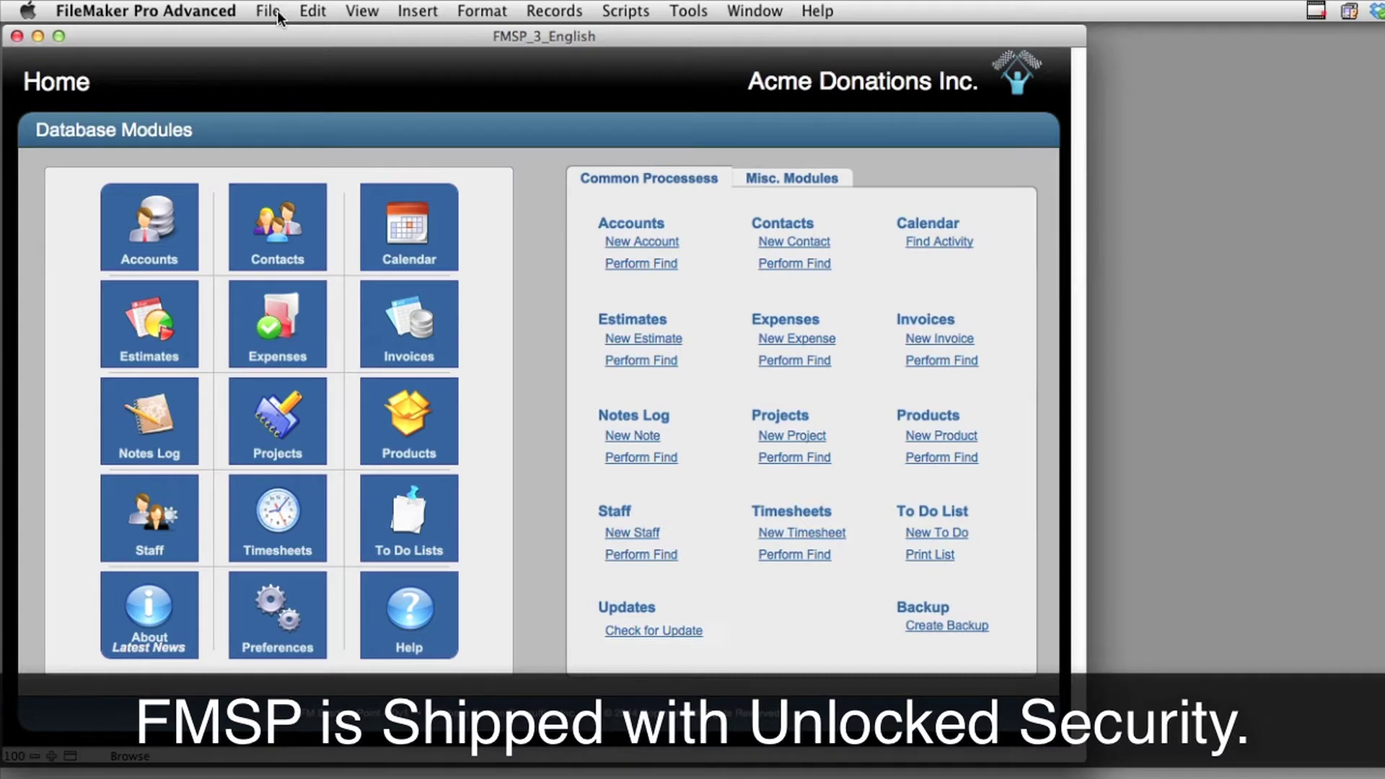
Review the Guest account in the file's Manage Security settings, then close them
{"action": "left_click", "coordinate": [277, 11]}
{"action": "mouse_move", "coordinate": [336, 184]}
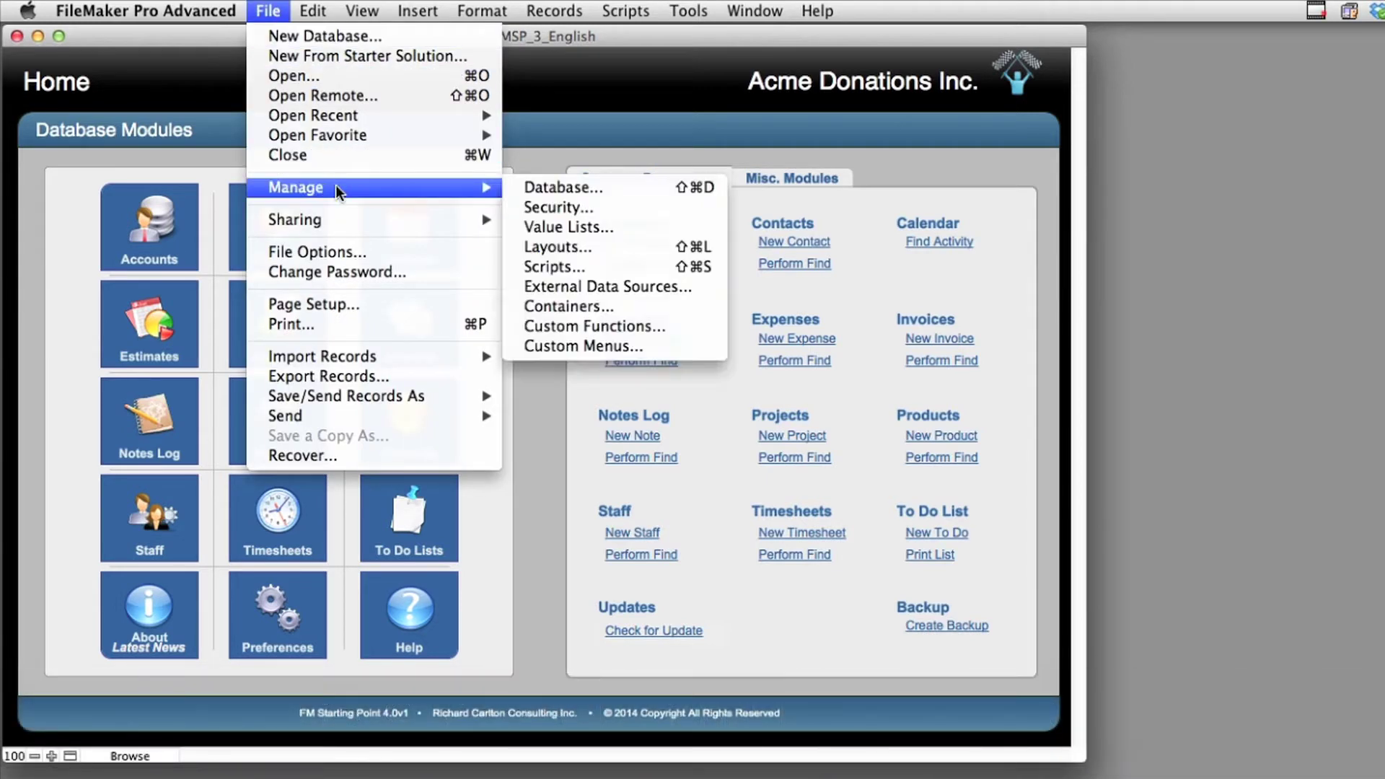
{"action": "left_click", "coordinate": [621, 207]}
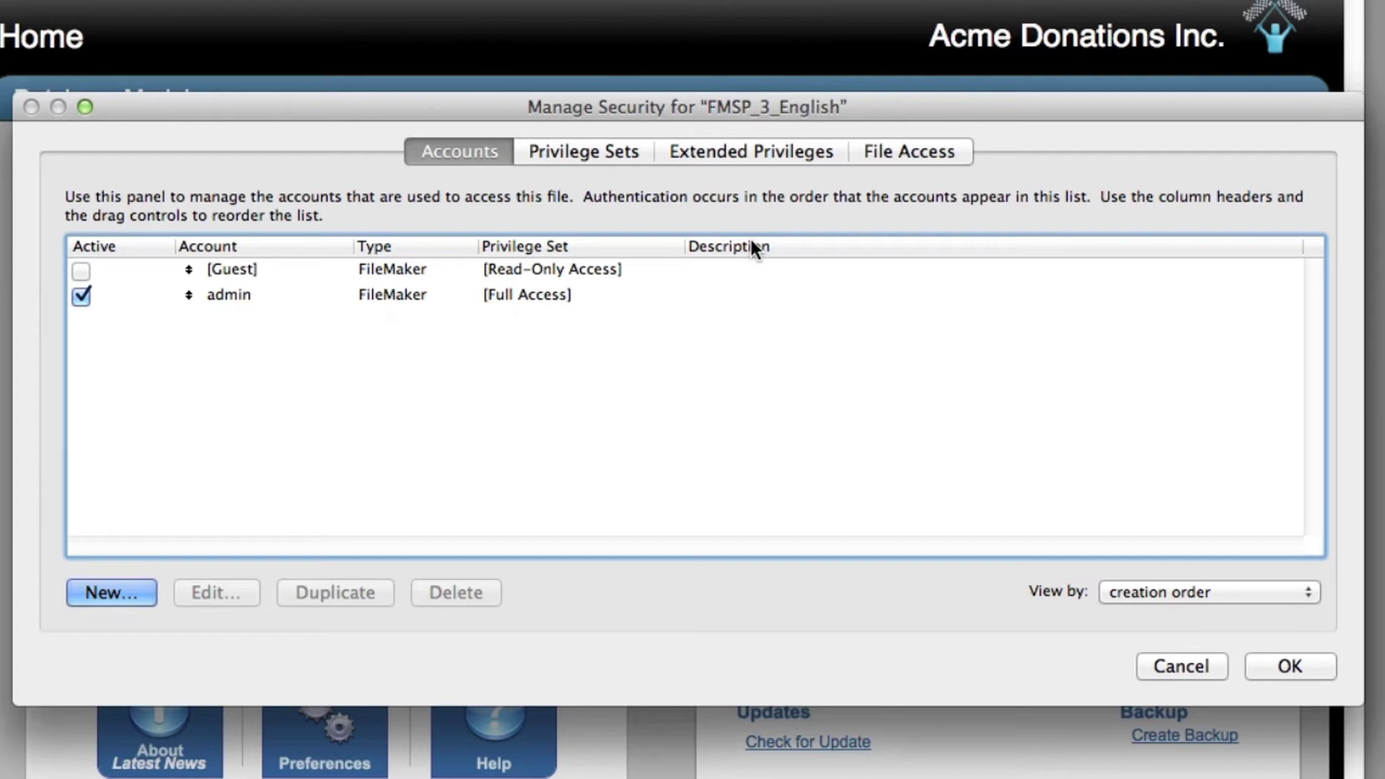
{"action": "left_click", "coordinate": [653, 277]}
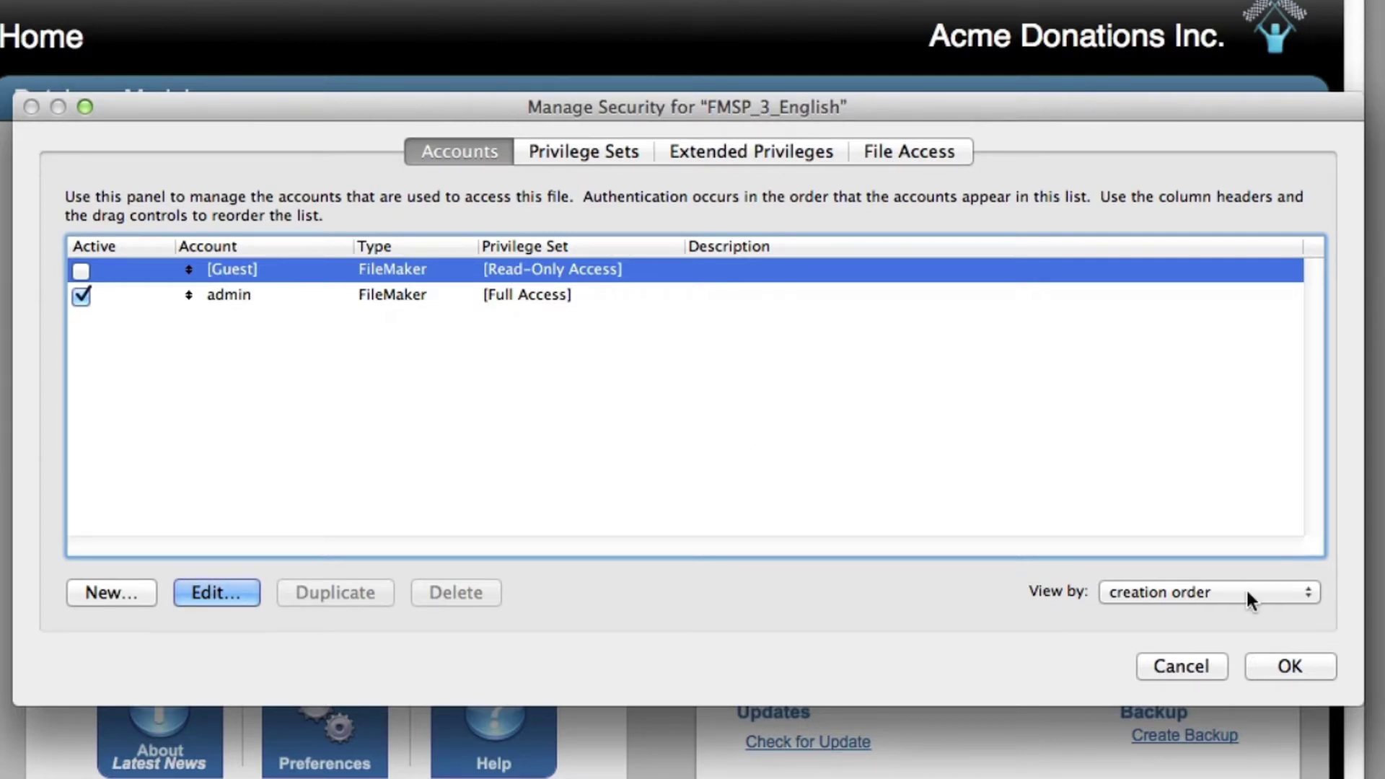
{"action": "left_click", "coordinate": [1286, 668]}
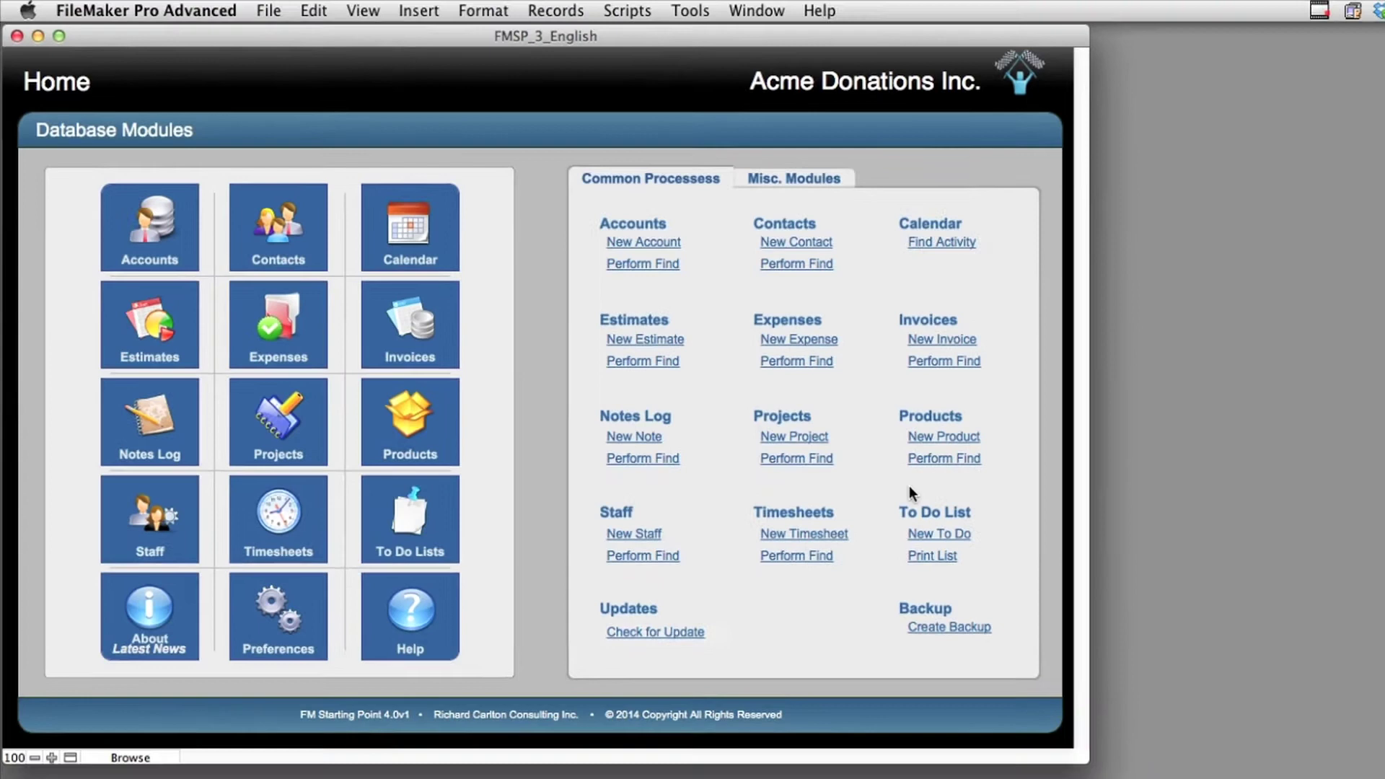
Look over the file's opening options and dismiss them without changes
{"action": "left_click", "coordinate": [269, 11]}
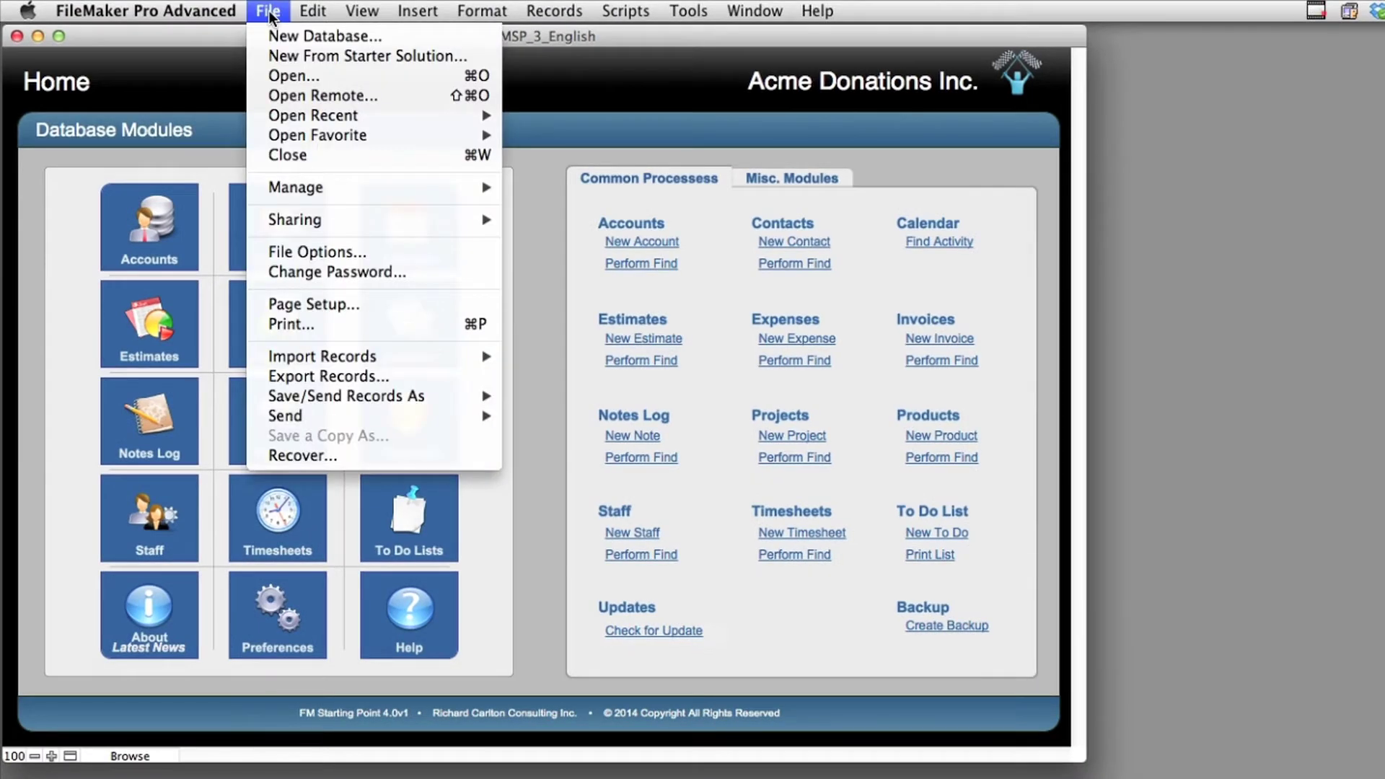
{"action": "left_click", "coordinate": [373, 253]}
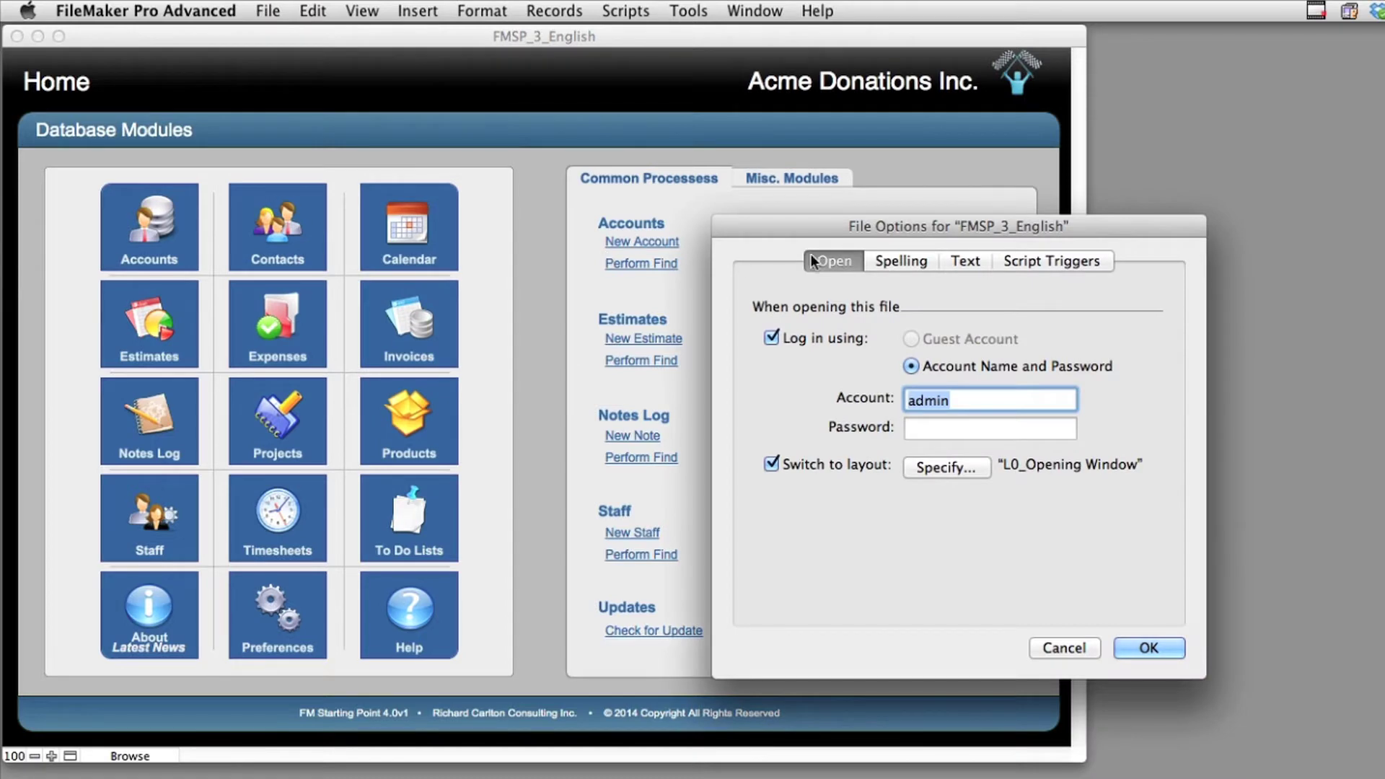
{"action": "left_click_drag", "start_coordinate": [807, 222], "coordinate": [379, 182]}
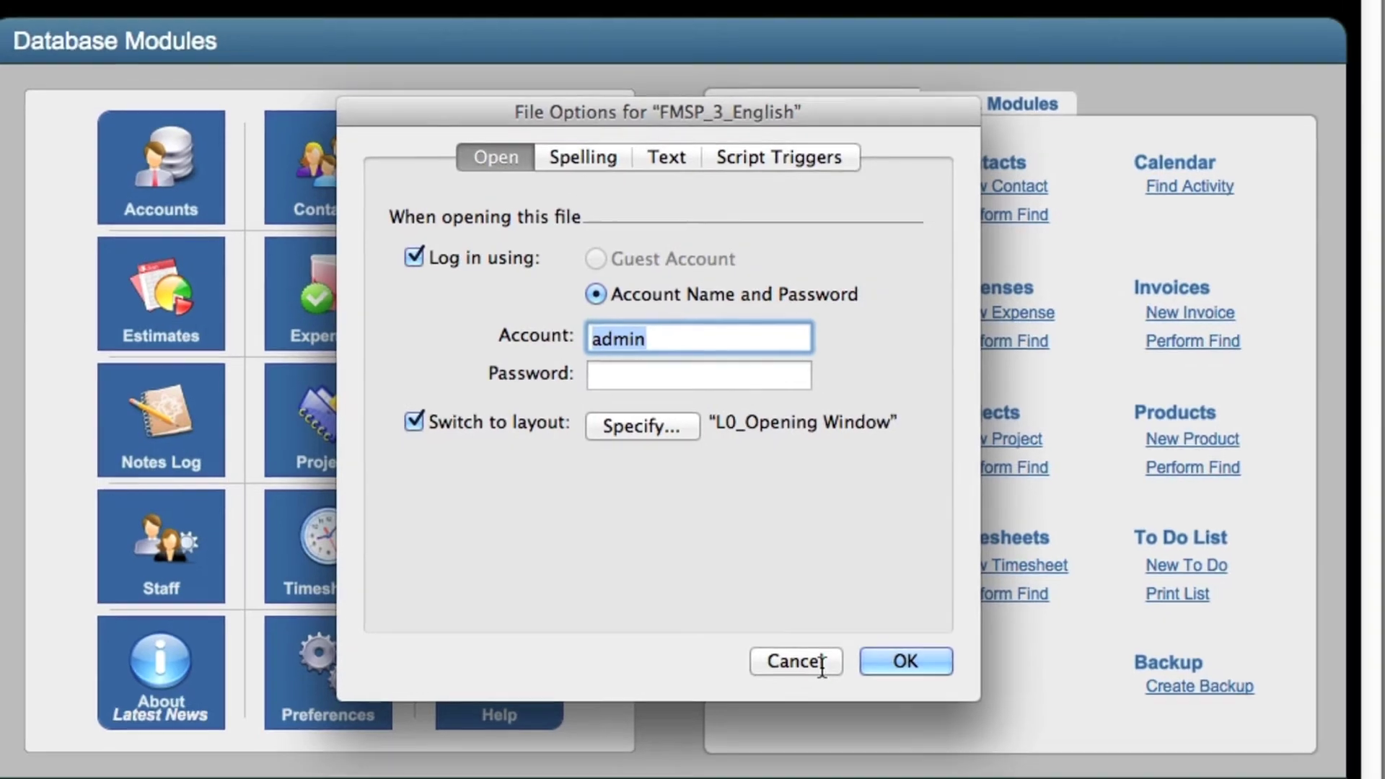
{"action": "left_click", "coordinate": [866, 678]}
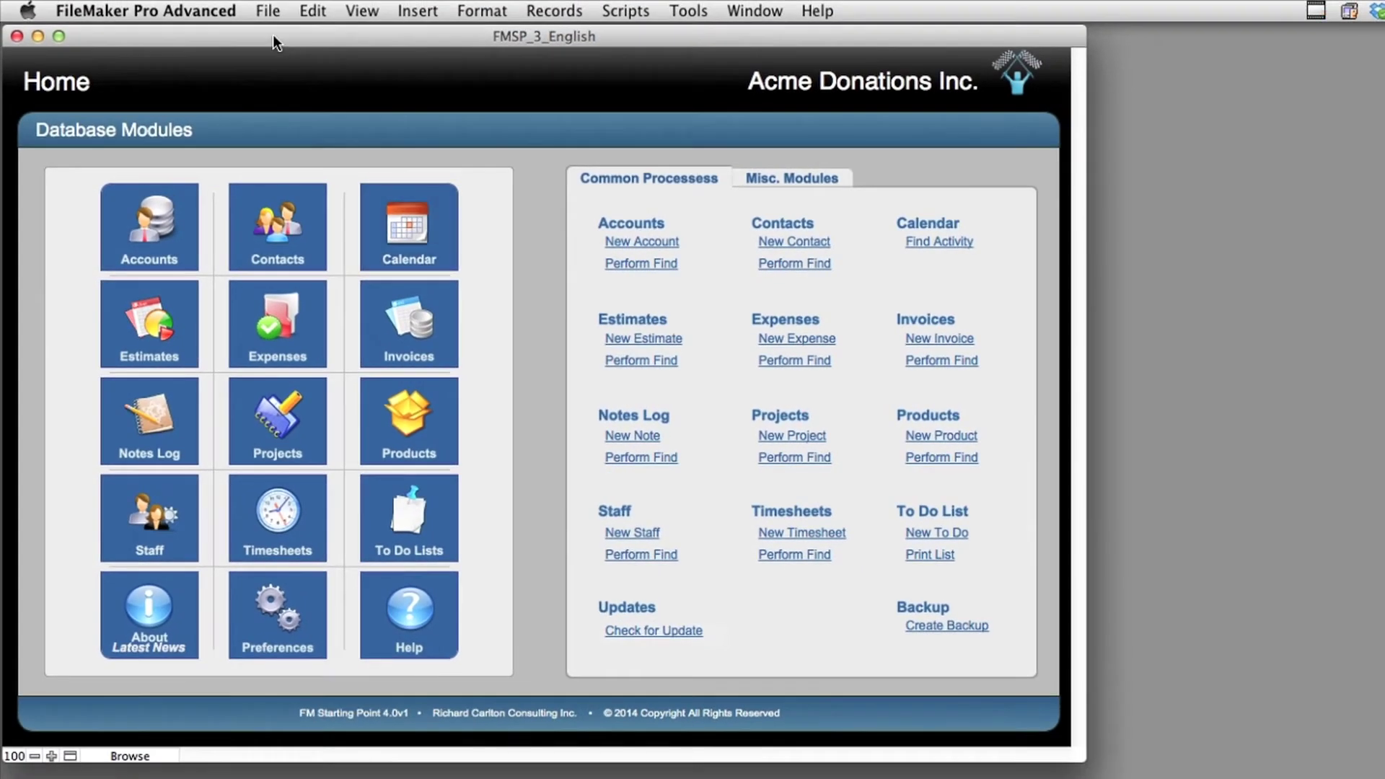
Enter a new password for the admin account in its Edit Account settings
{"action": "left_click", "coordinate": [275, 10]}
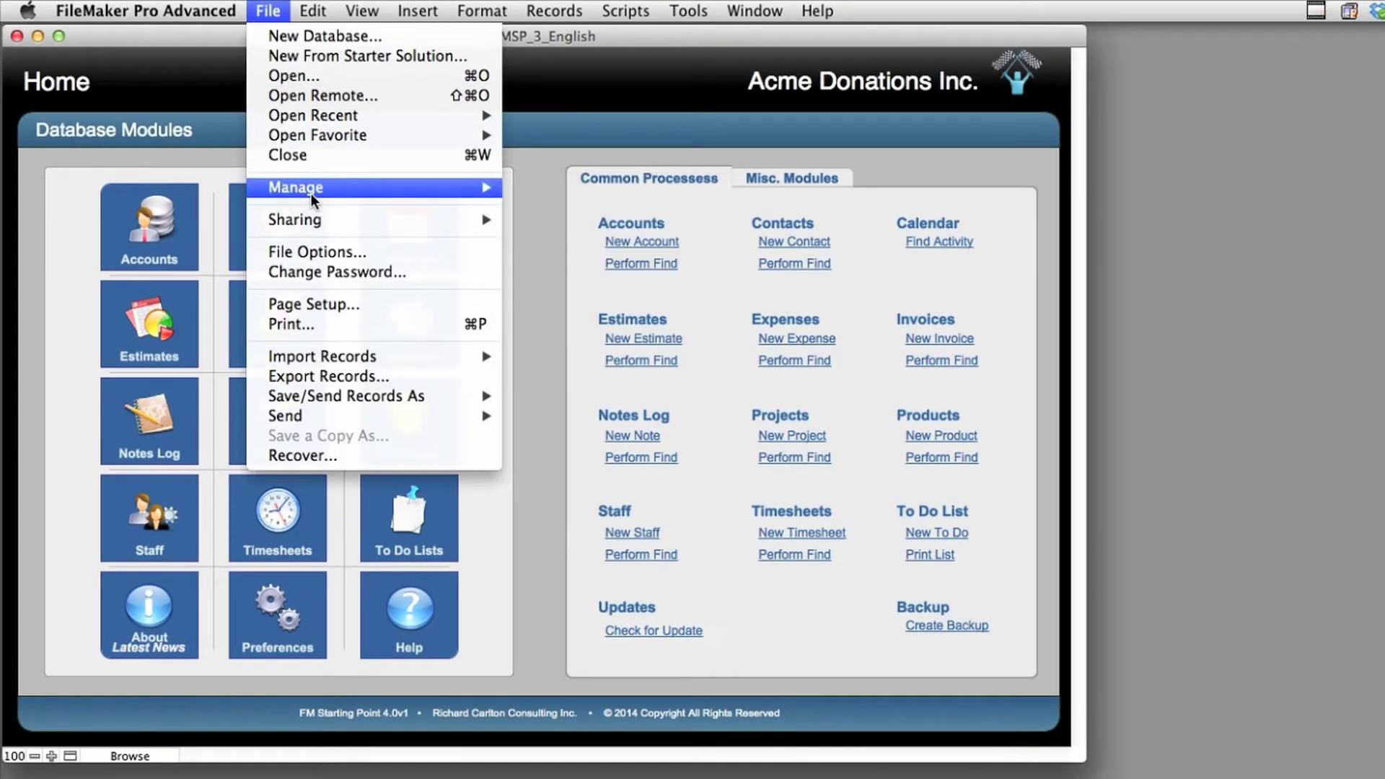
{"action": "mouse_move", "coordinate": [311, 189]}
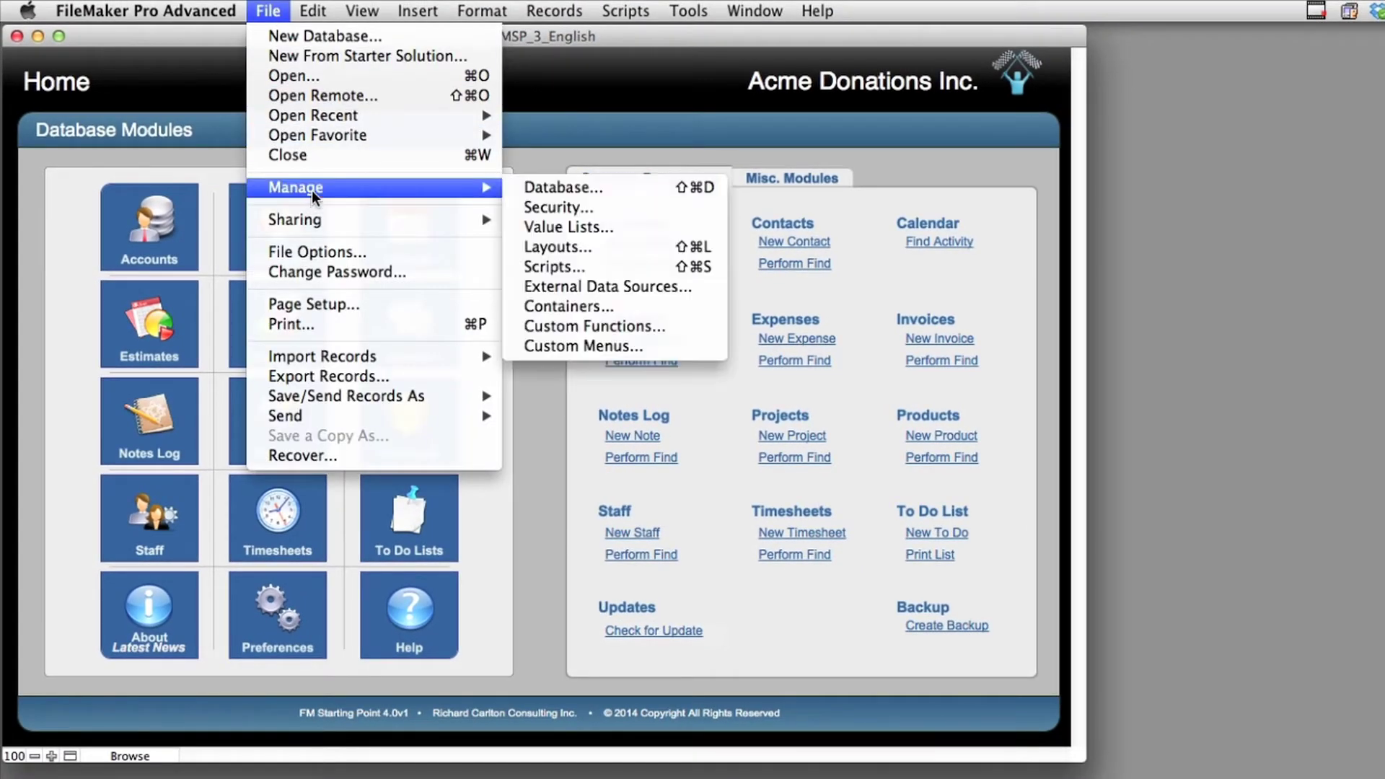
{"action": "left_click", "coordinate": [612, 212]}
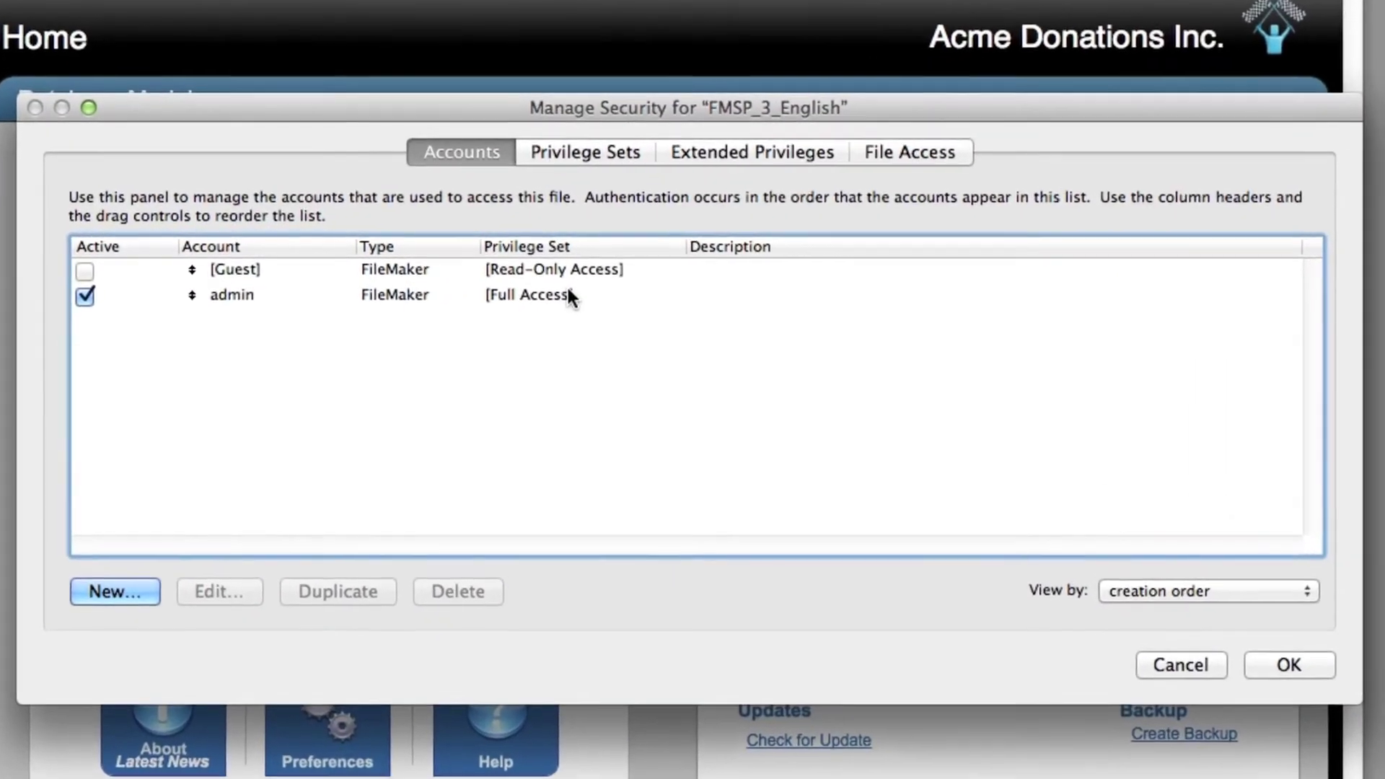
{"action": "left_click", "coordinate": [463, 283]}
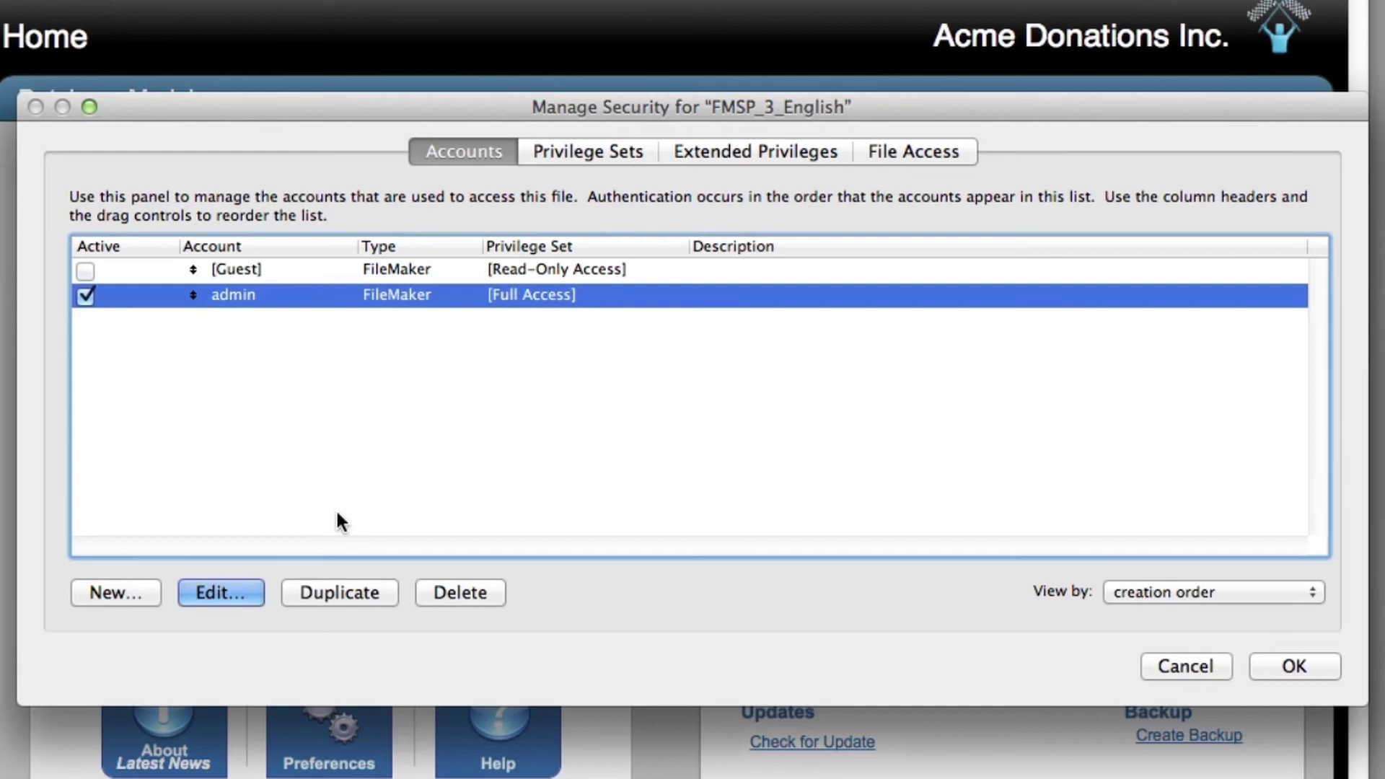
{"action": "left_click", "coordinate": [237, 596]}
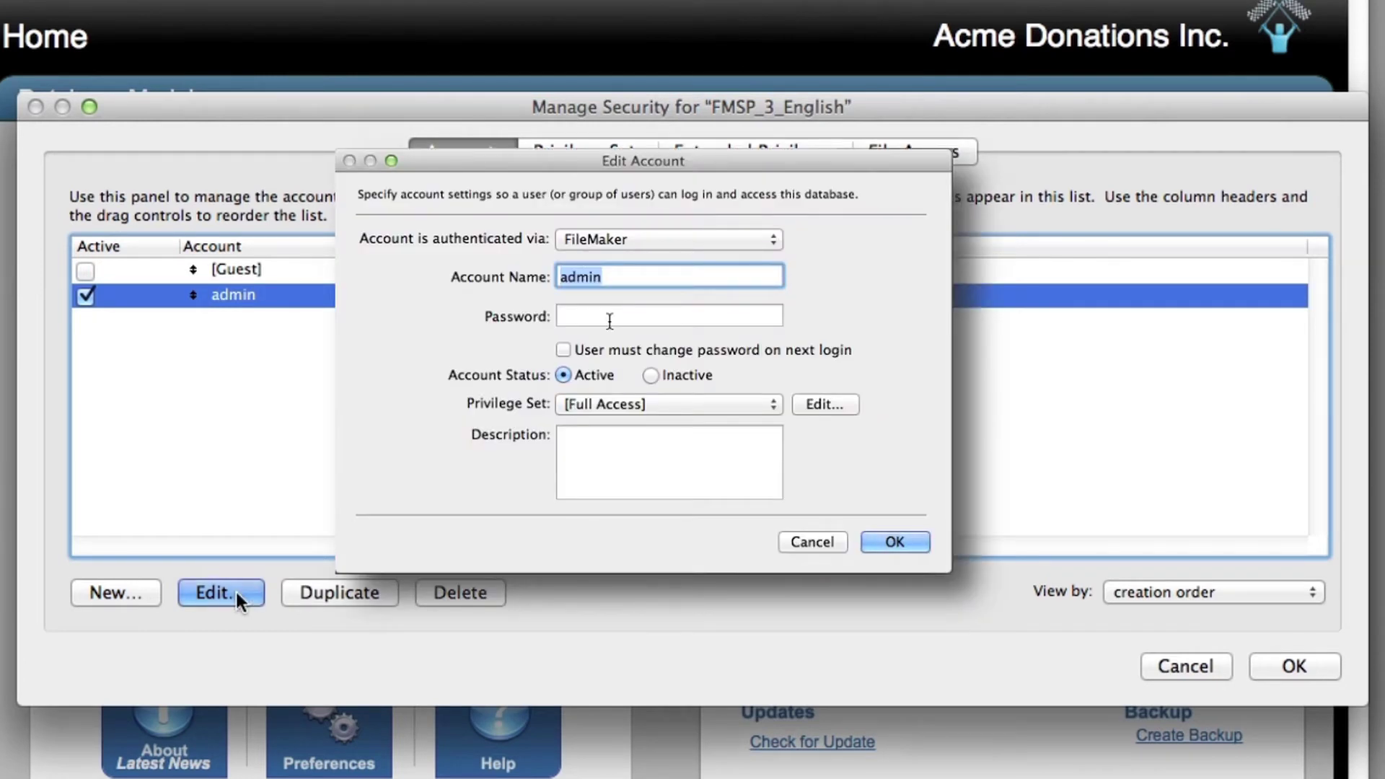
{"action": "left_click", "coordinate": [609, 318]}
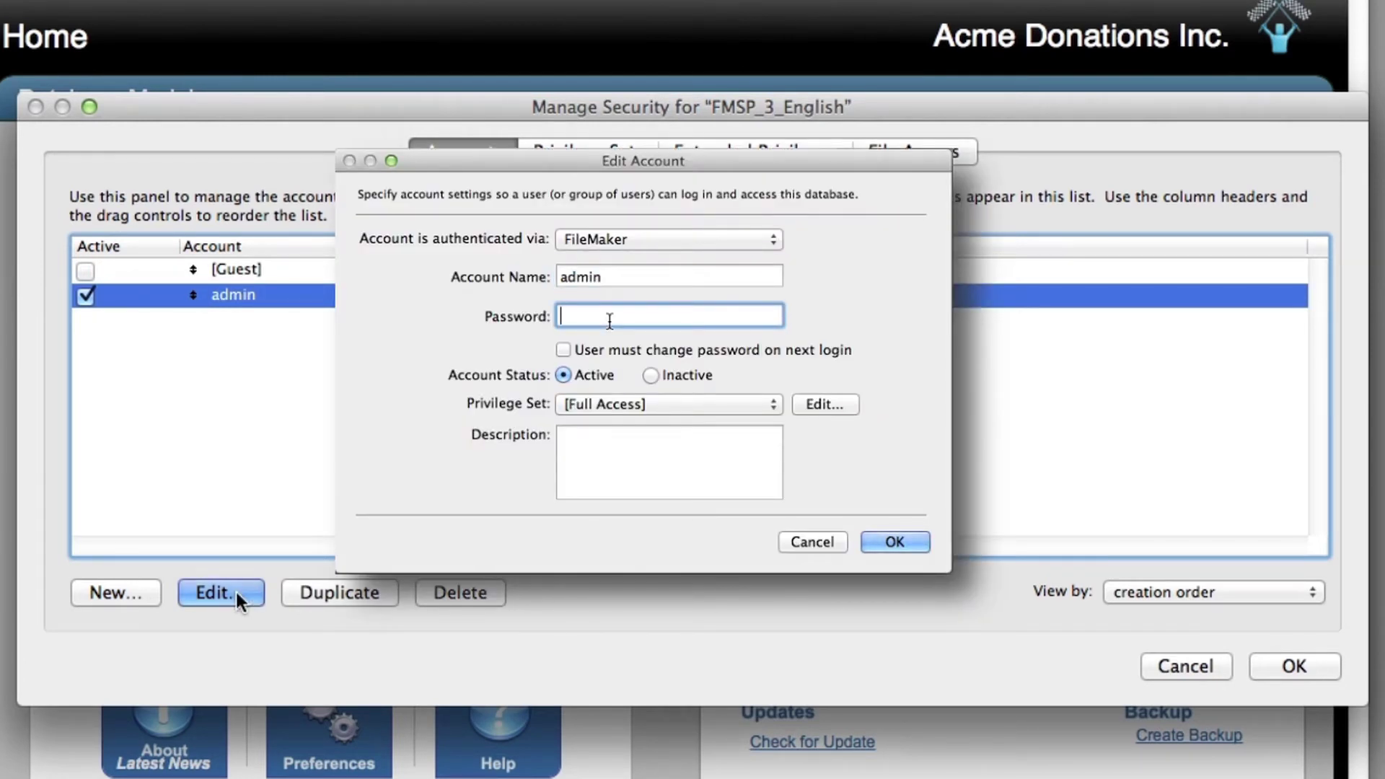
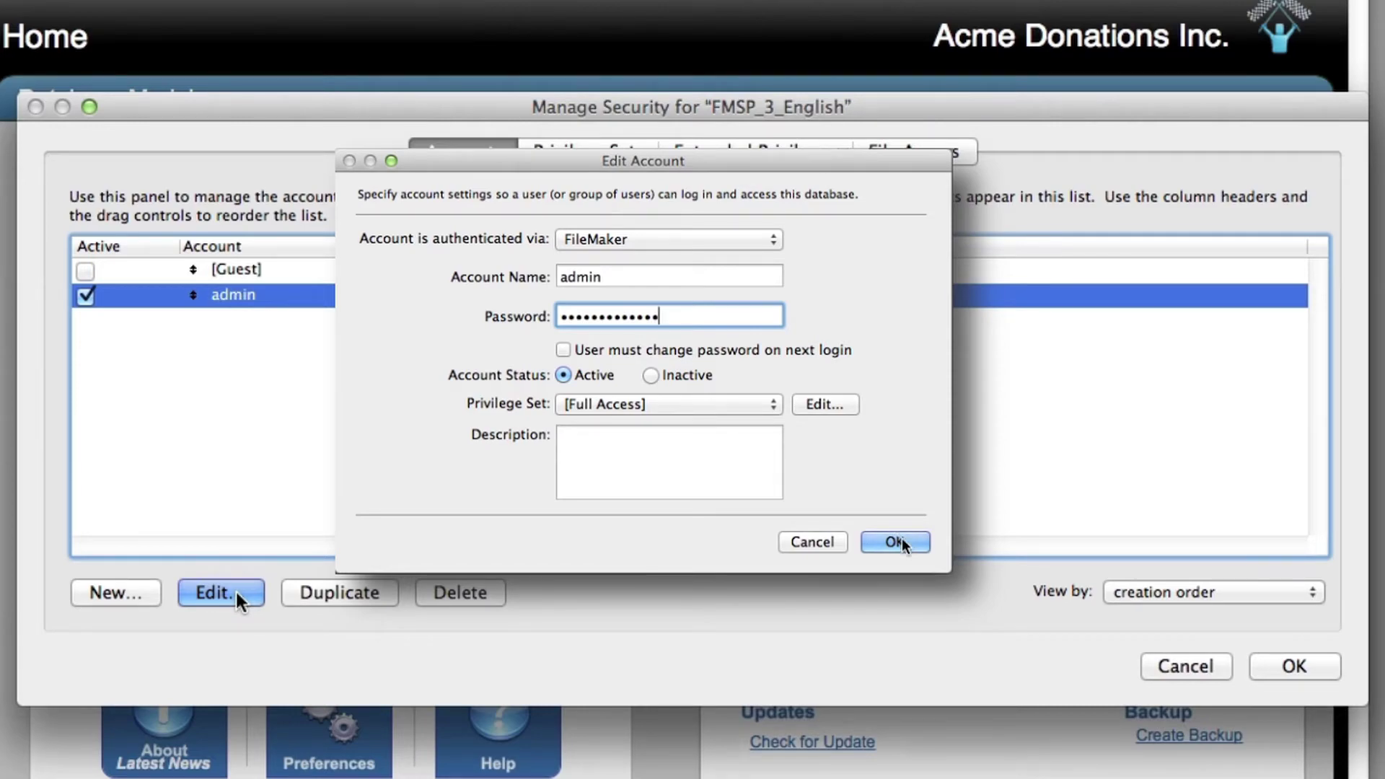
Save the admin password change, confirming Full Access login as admin with its password
{"action": "left_click", "coordinate": [898, 541]}
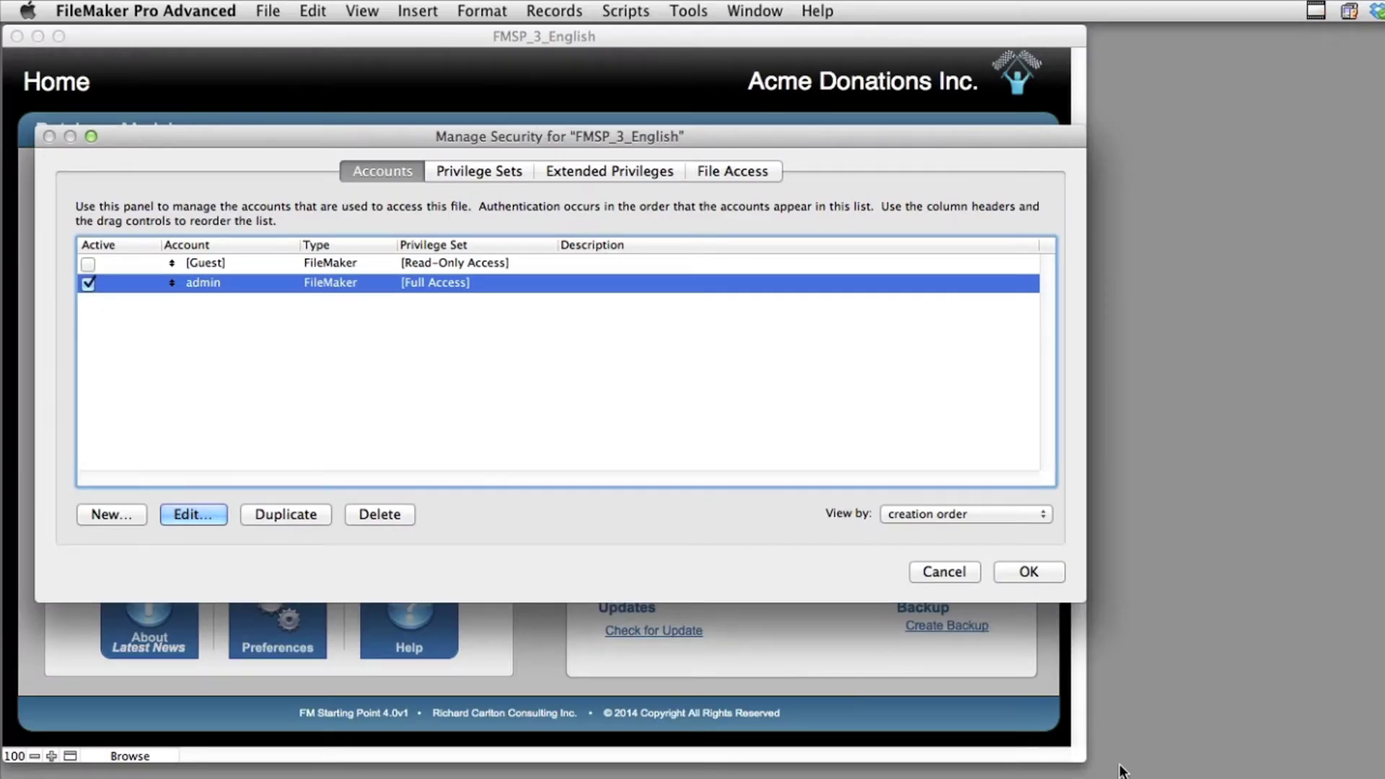
{"action": "left_click", "coordinate": [1046, 571]}
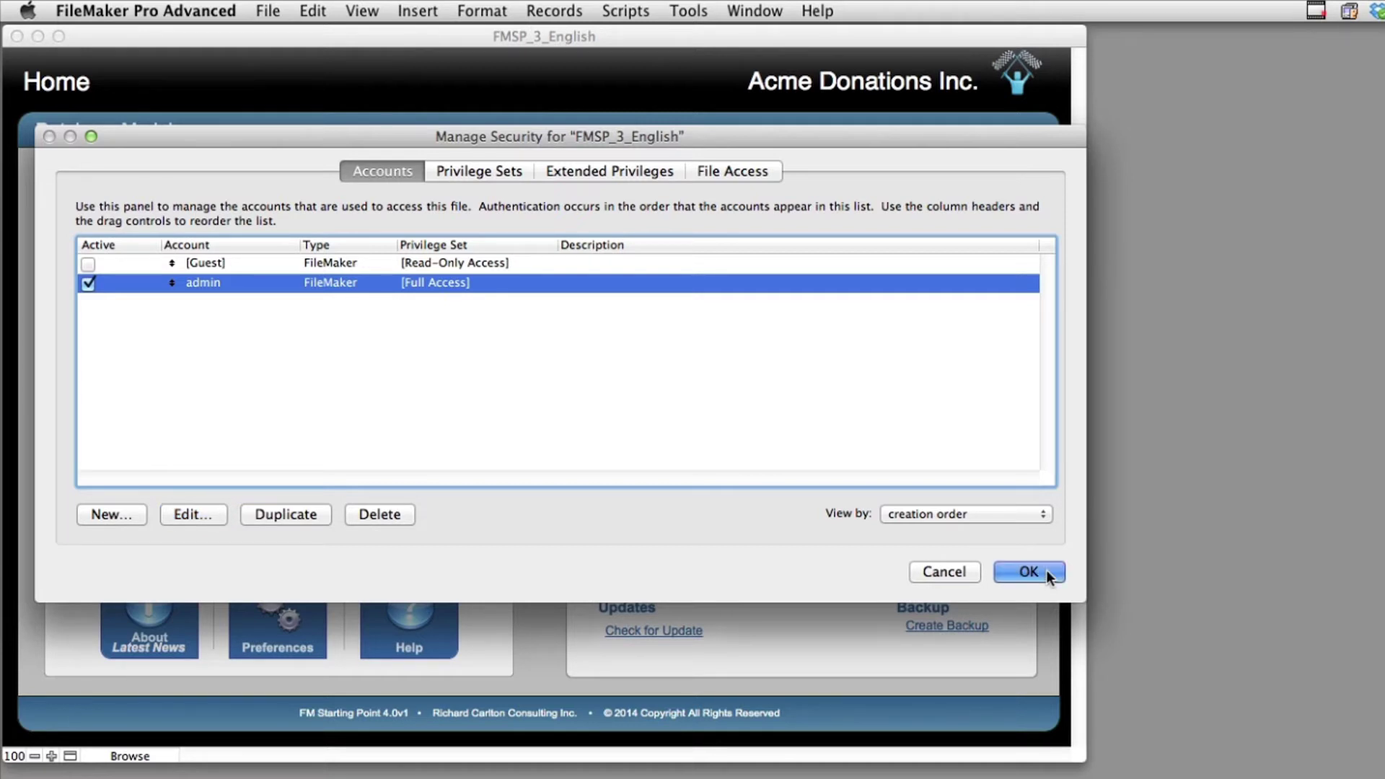
{"action": "left_click", "coordinate": [1046, 573]}
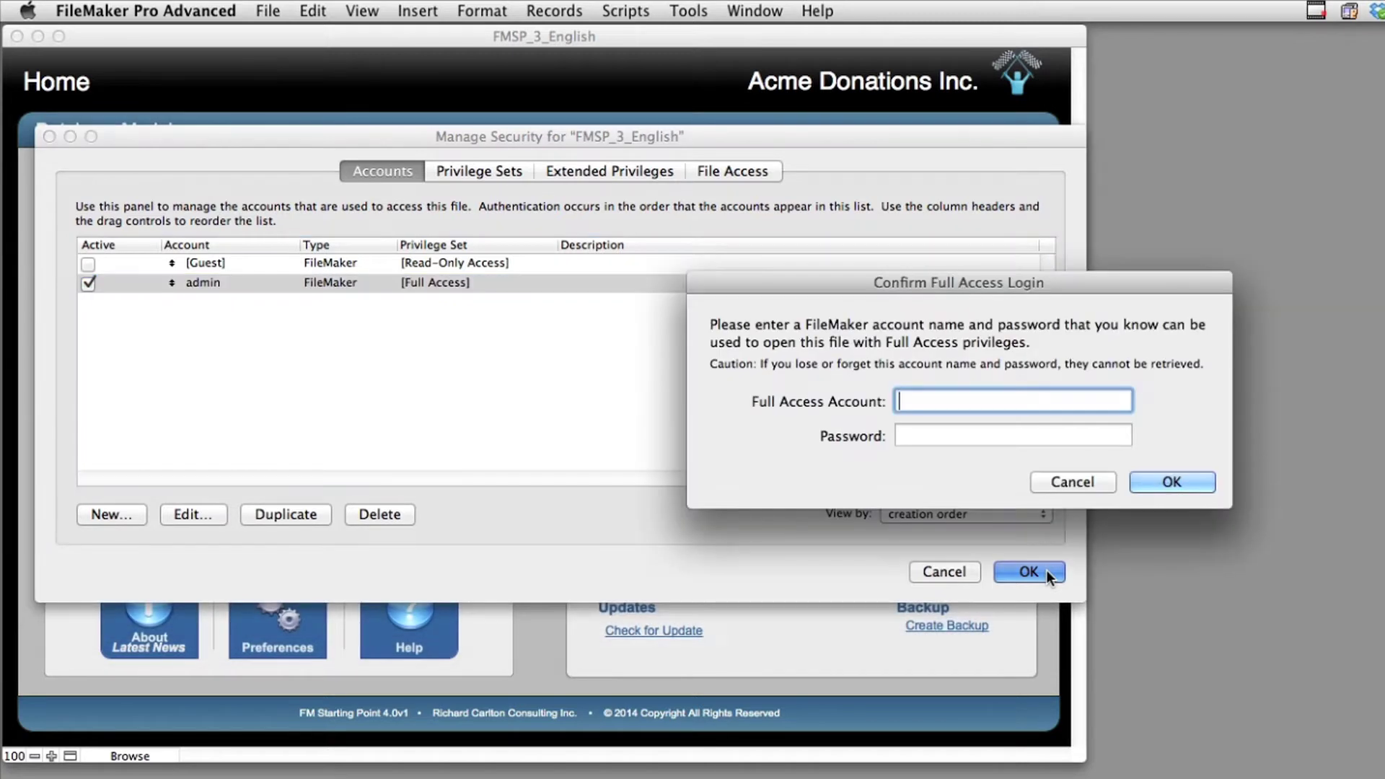
{"action": "type", "text": "admin"}
{"action": "key", "text": "Tab"}
{"action": "type", "text": "•••••••••••"}
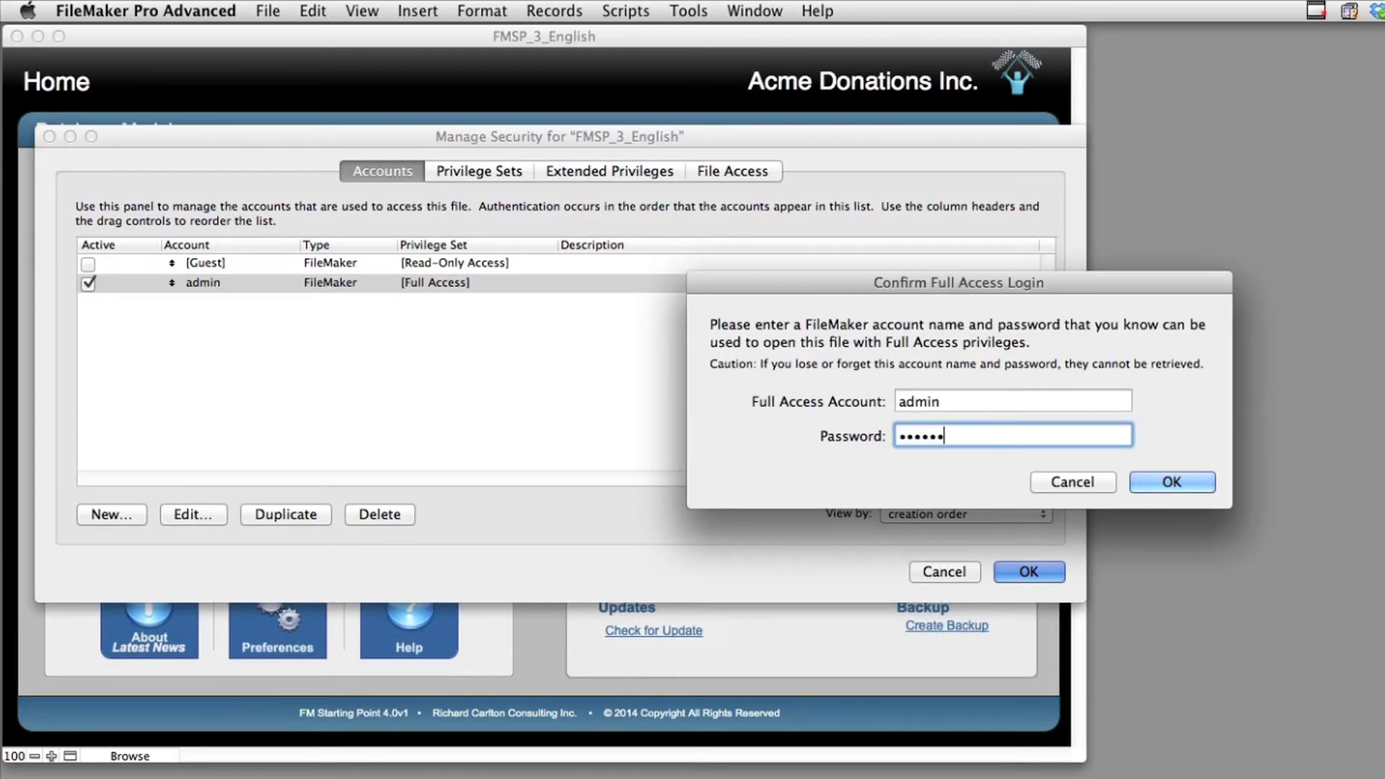
{"action": "type", "text": "••"}
{"action": "left_click", "coordinate": [1214, 482]}
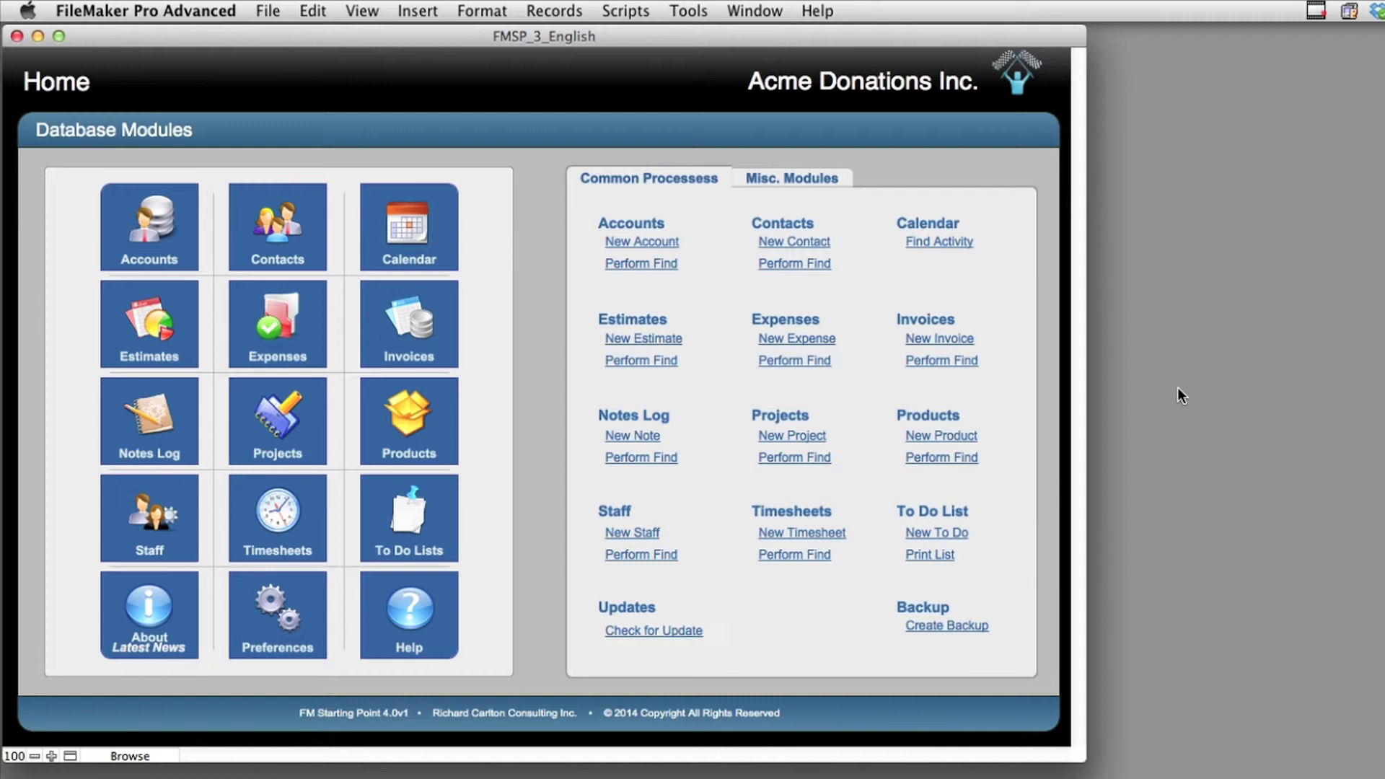
Reopen the recent FMSP_3_English file
{"action": "left_click", "coordinate": [274, 10]}
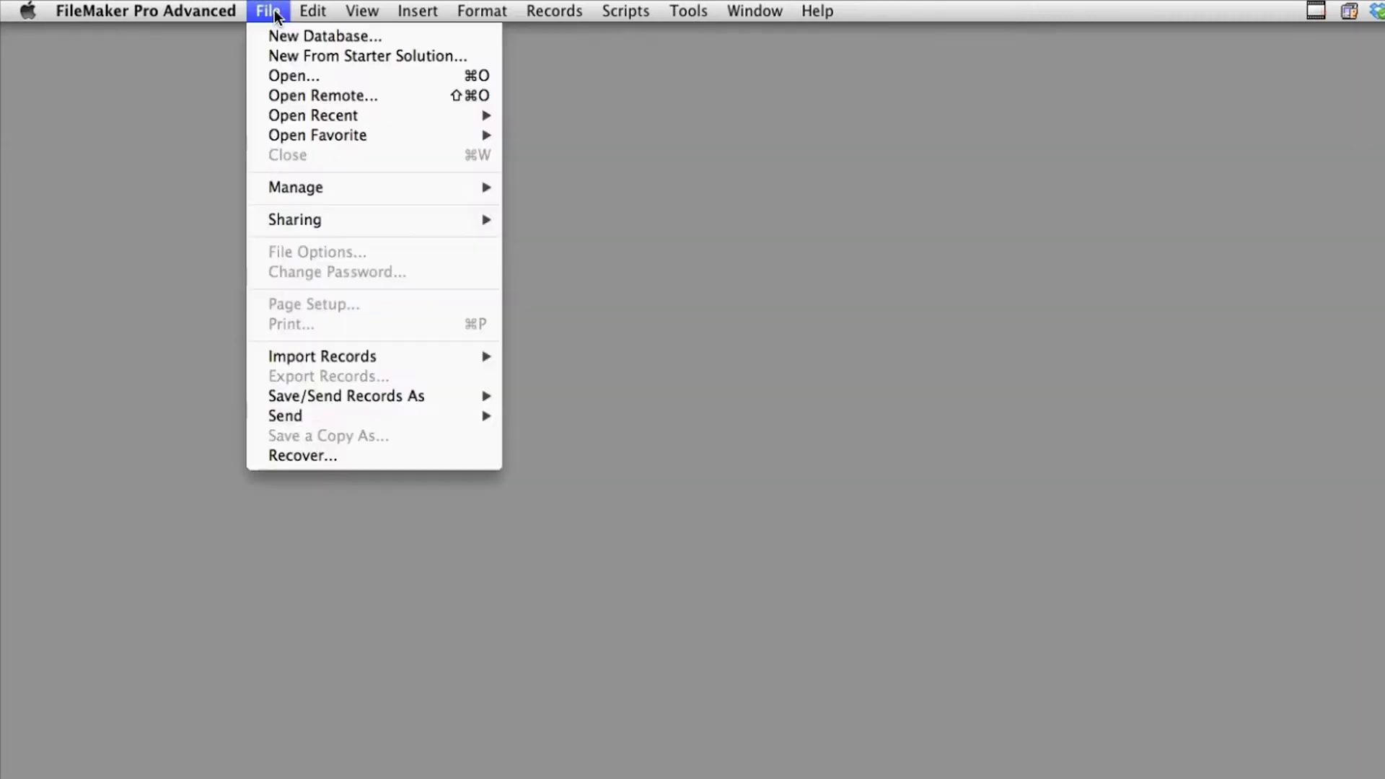
{"action": "mouse_move", "coordinate": [302, 117]}
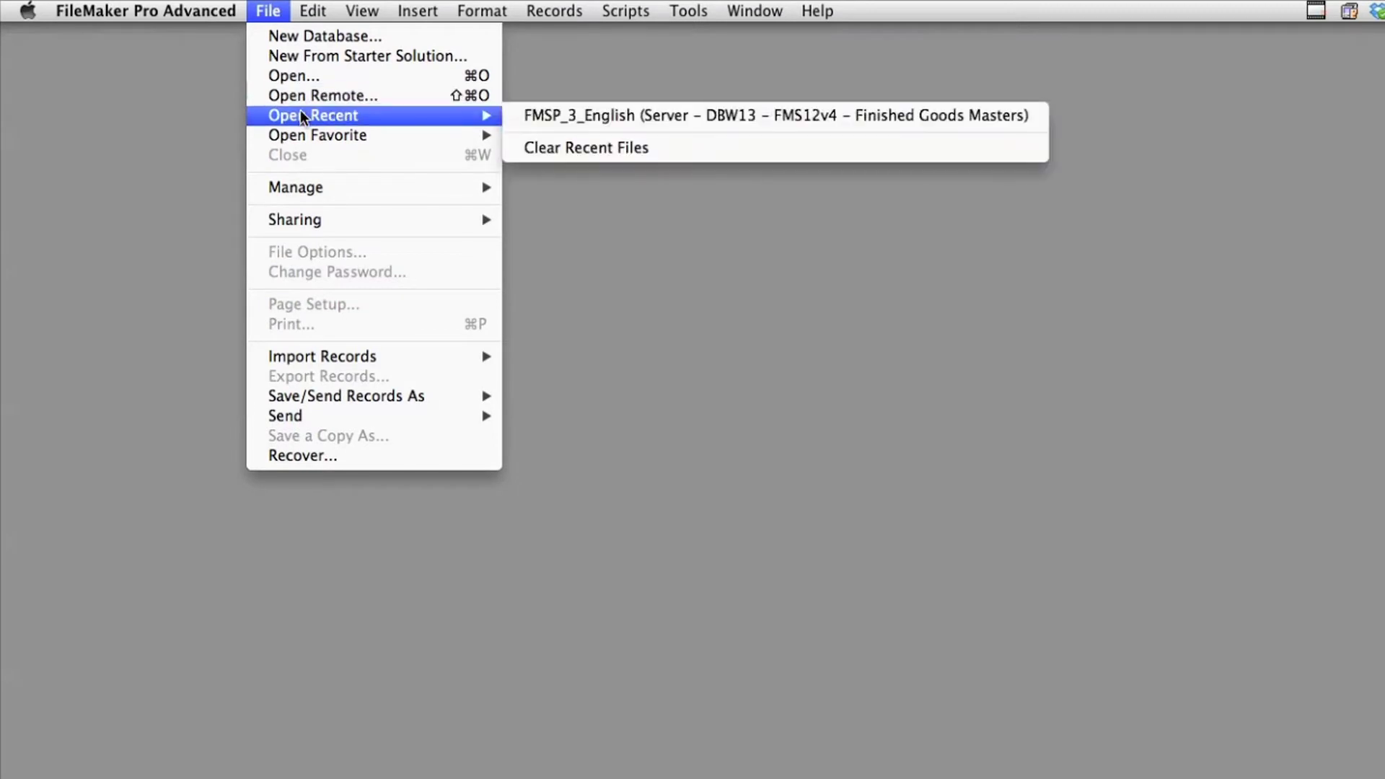
{"action": "left_click", "coordinate": [648, 117]}
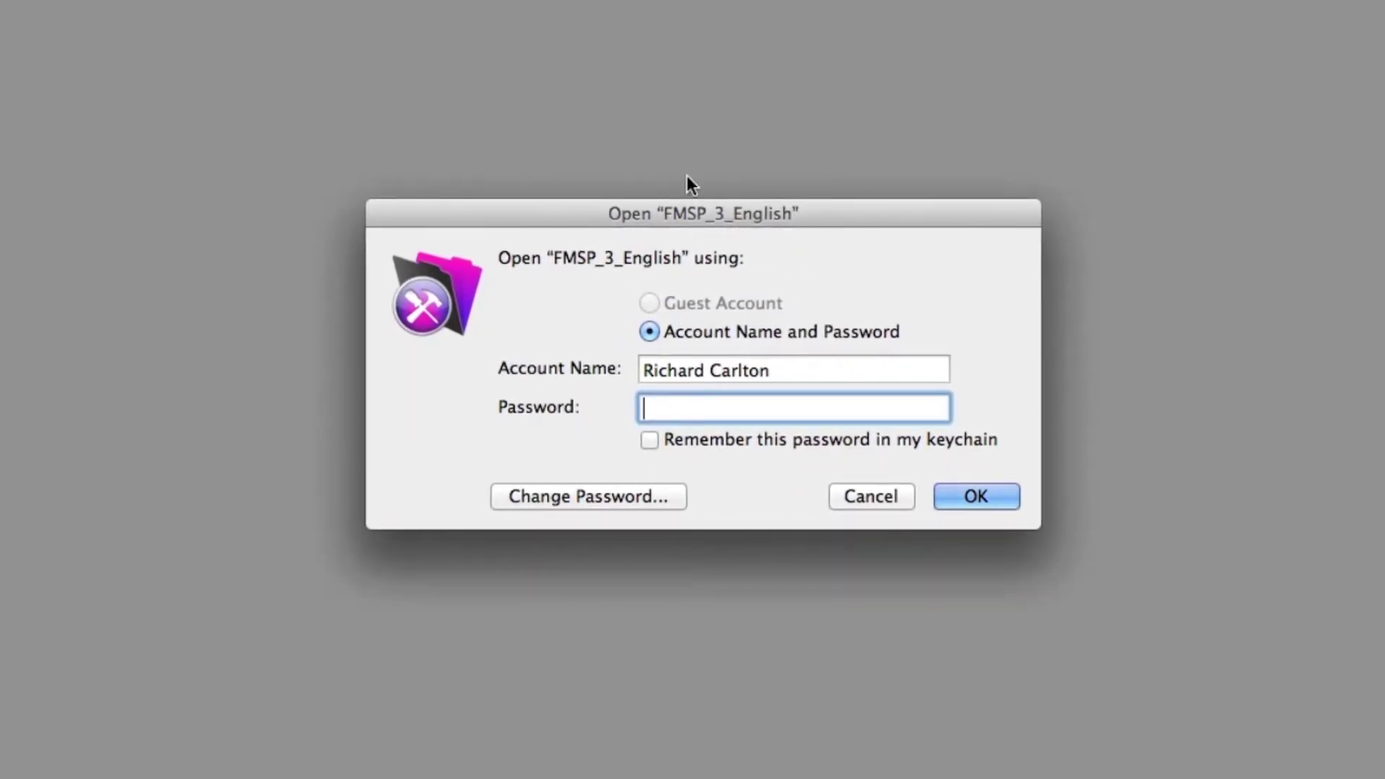
Replace the login account name with admin and enter the admin password
{"action": "left_click", "coordinate": [855, 374]}
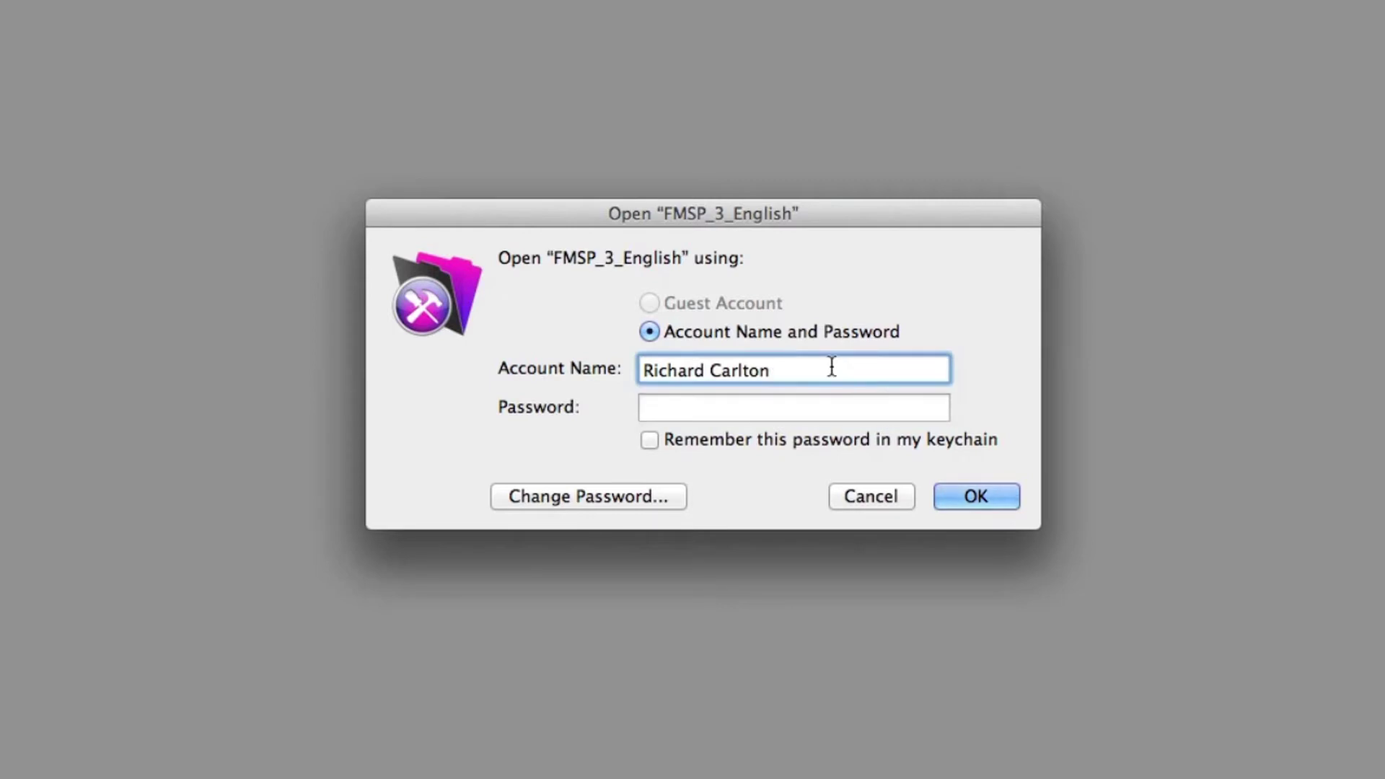
{"action": "left_click_drag", "start_coordinate": [829, 368], "coordinate": [586, 343]}
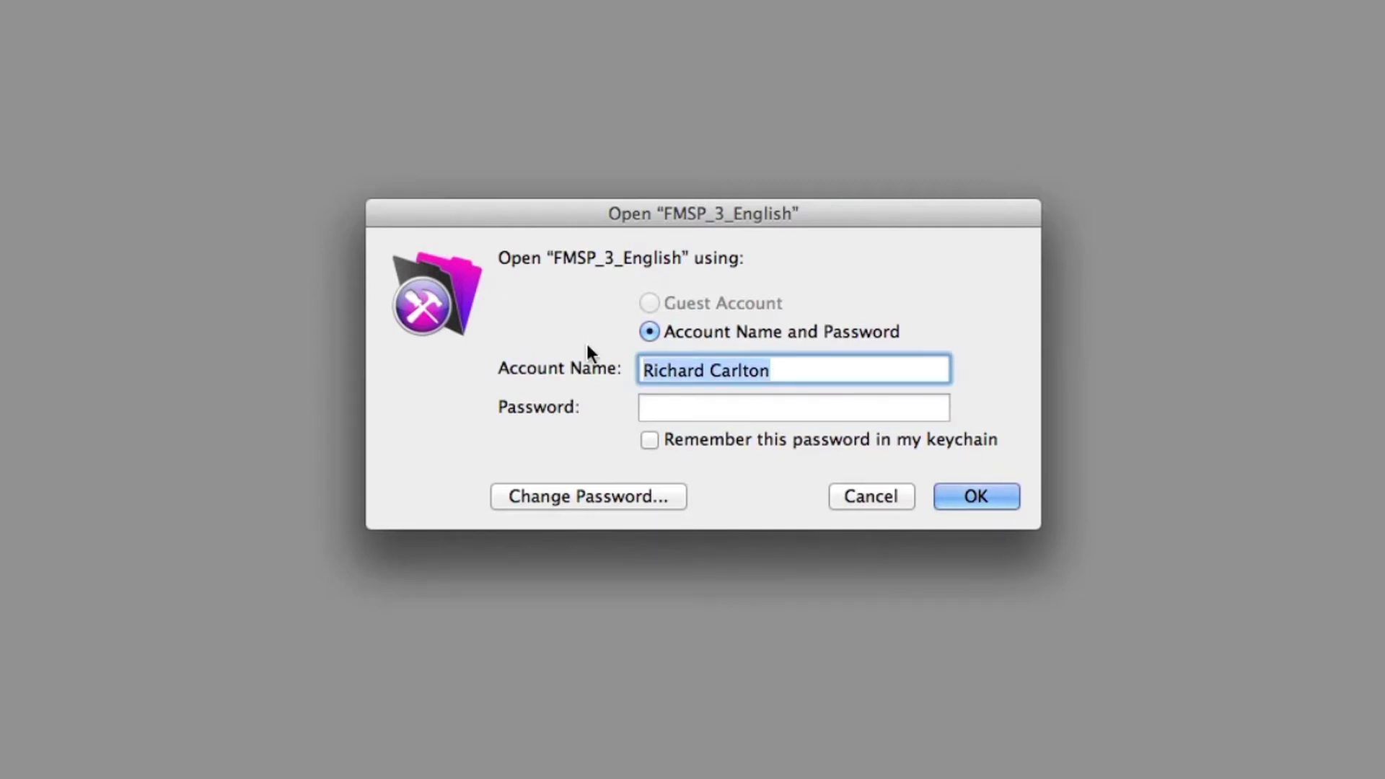
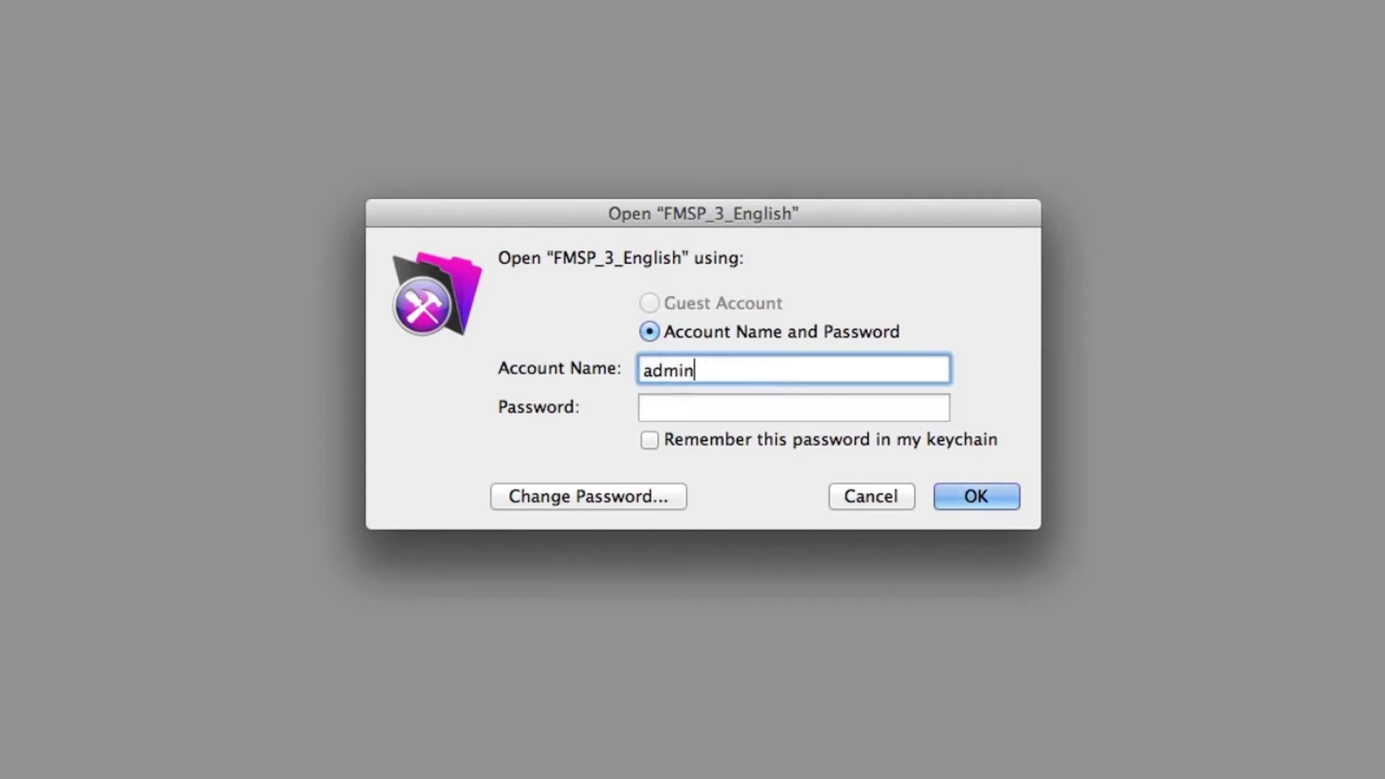
{"action": "key", "text": "Tab"}
{"action": "key", "text": "BackSpace"}
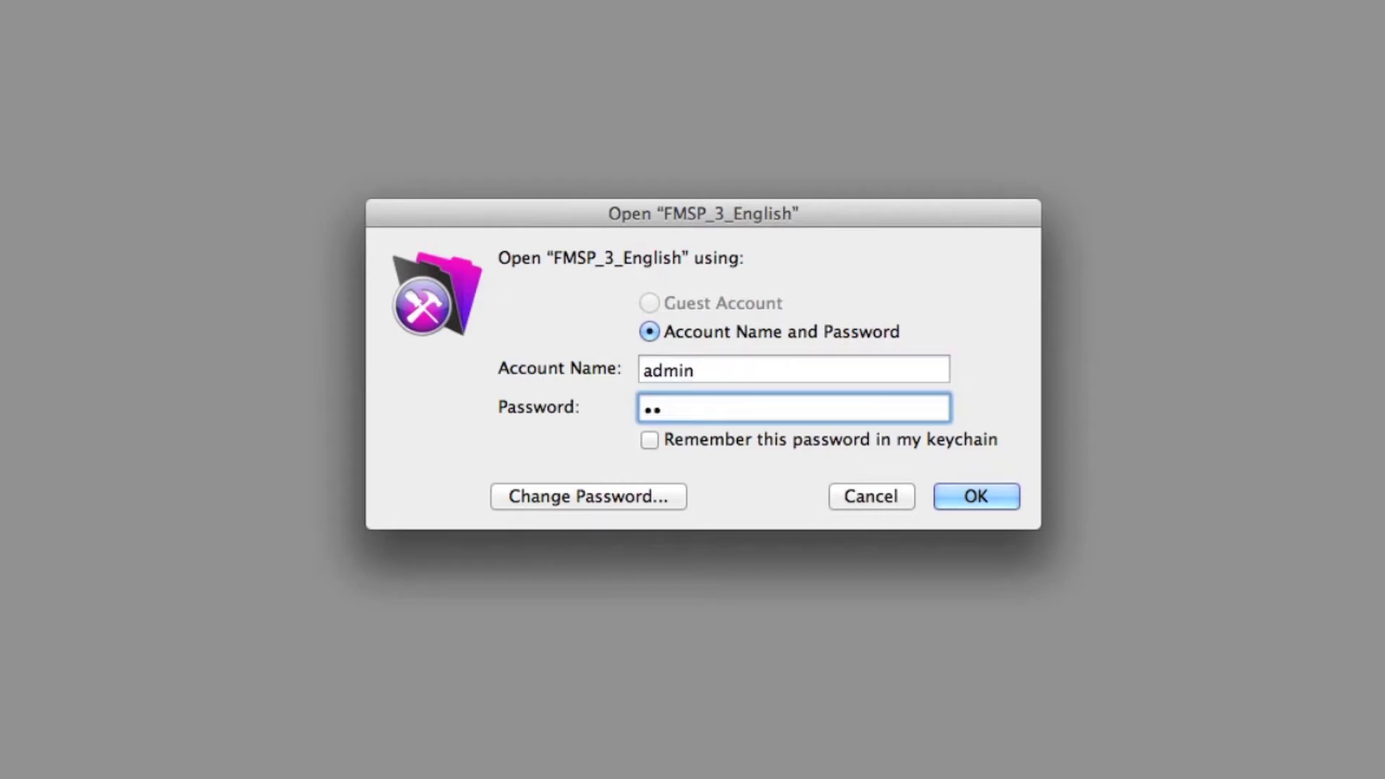
Log in as admin and bring up the file's Manage Security settings
{"action": "left_click", "coordinate": [981, 499]}
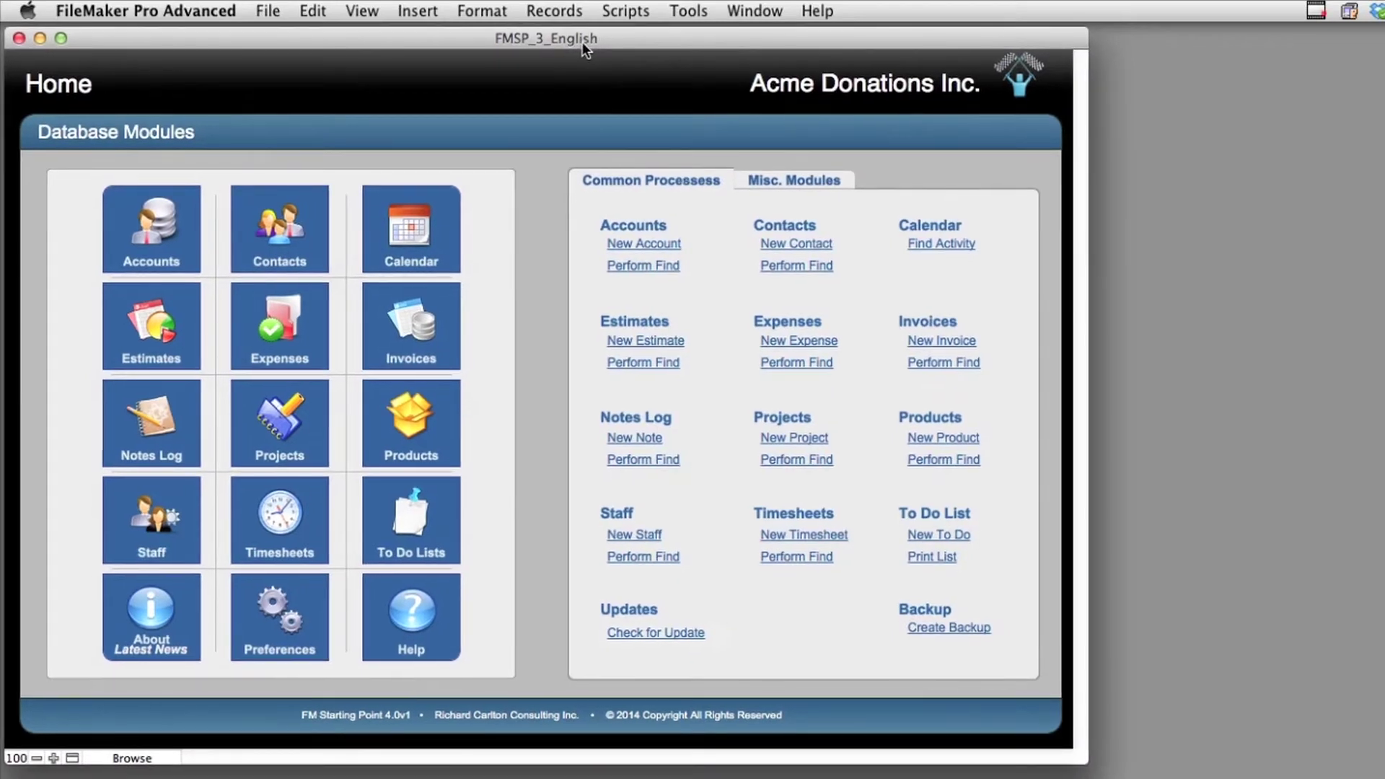
{"action": "left_click", "coordinate": [267, 11]}
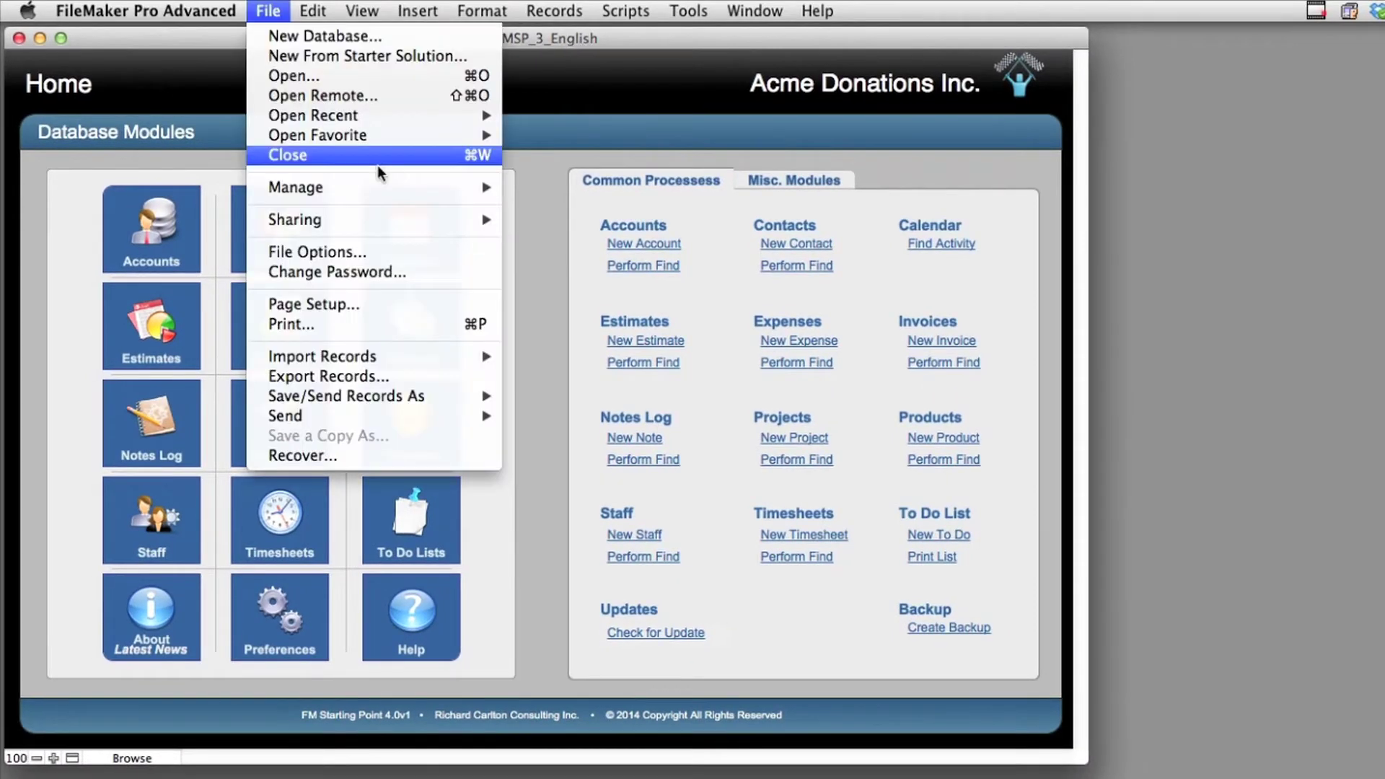
{"action": "mouse_move", "coordinate": [388, 187]}
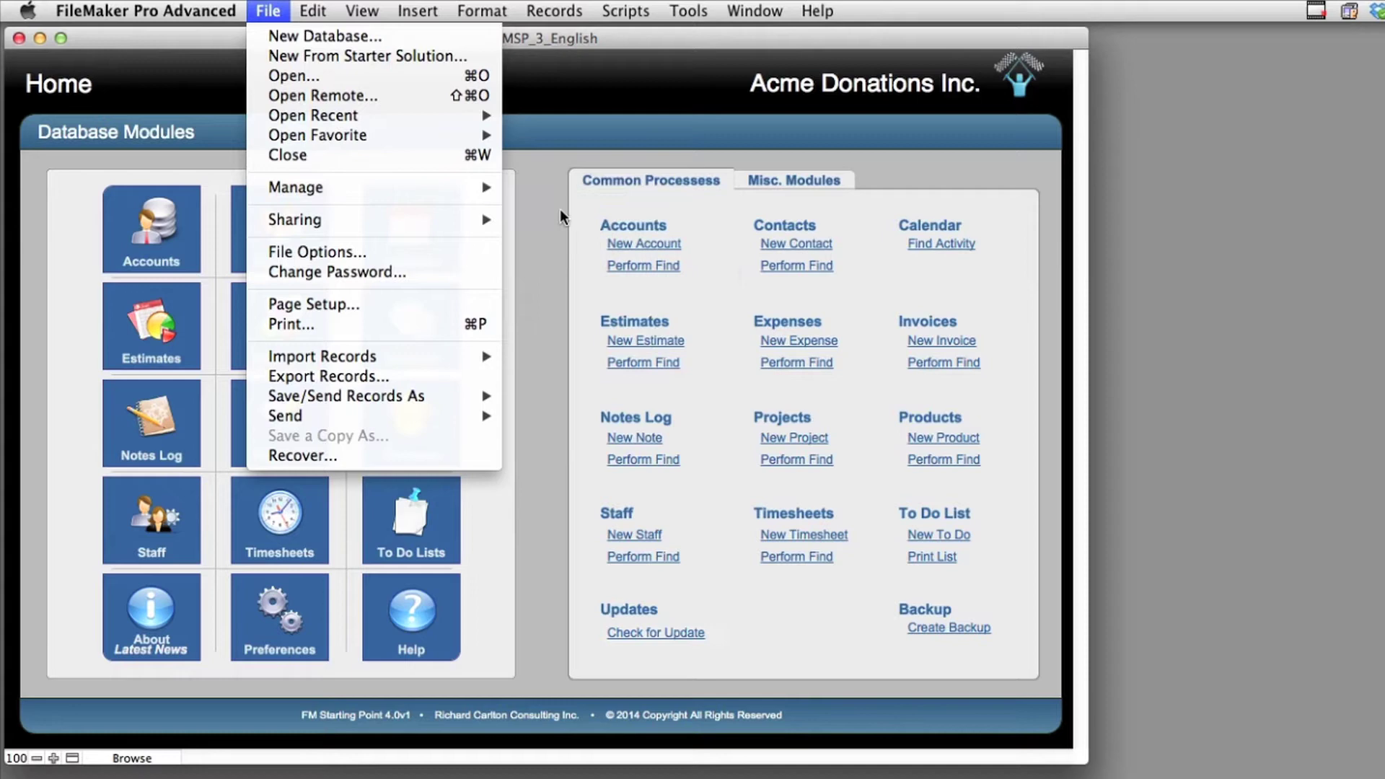
{"action": "left_click", "coordinate": [613, 208]}
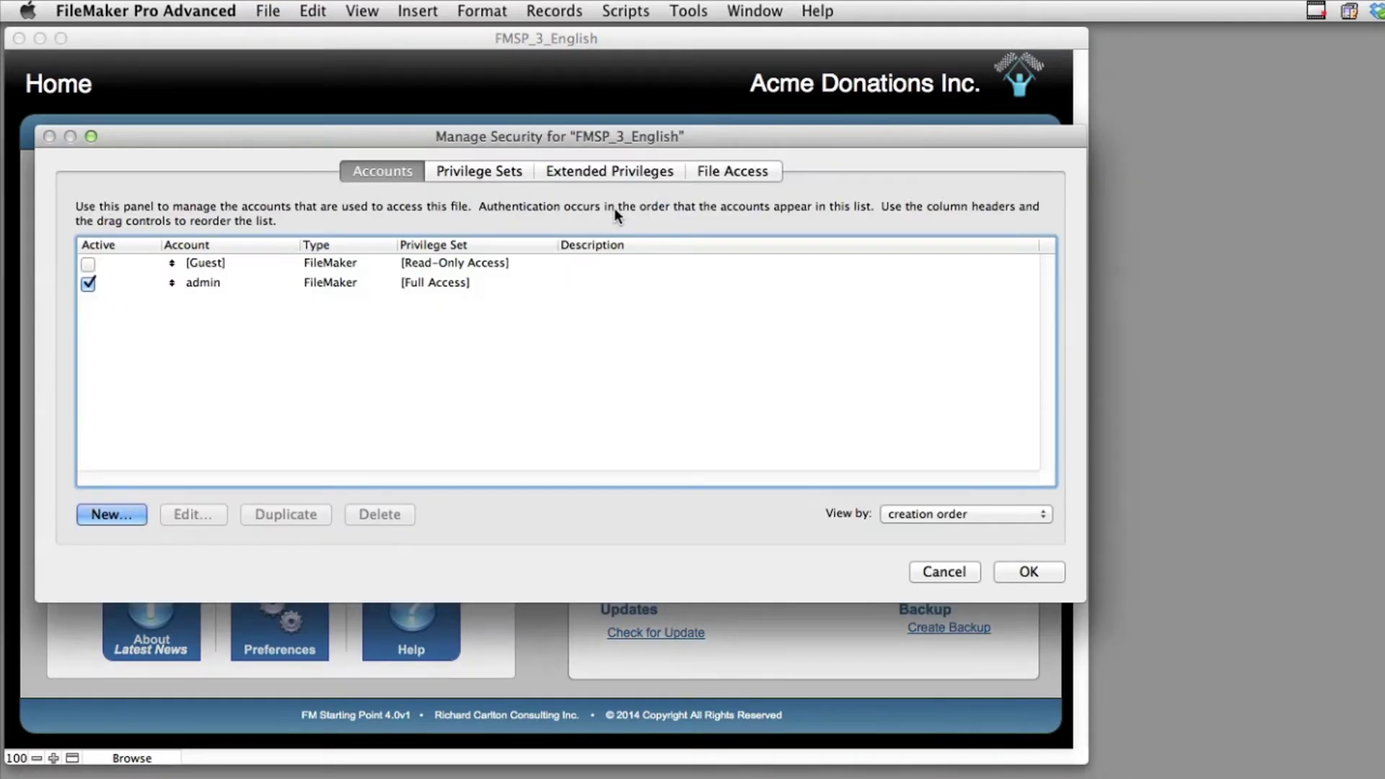
Create a new active user account with a password and the [Data Entry Only] privilege set
{"action": "left_click", "coordinate": [141, 515]}
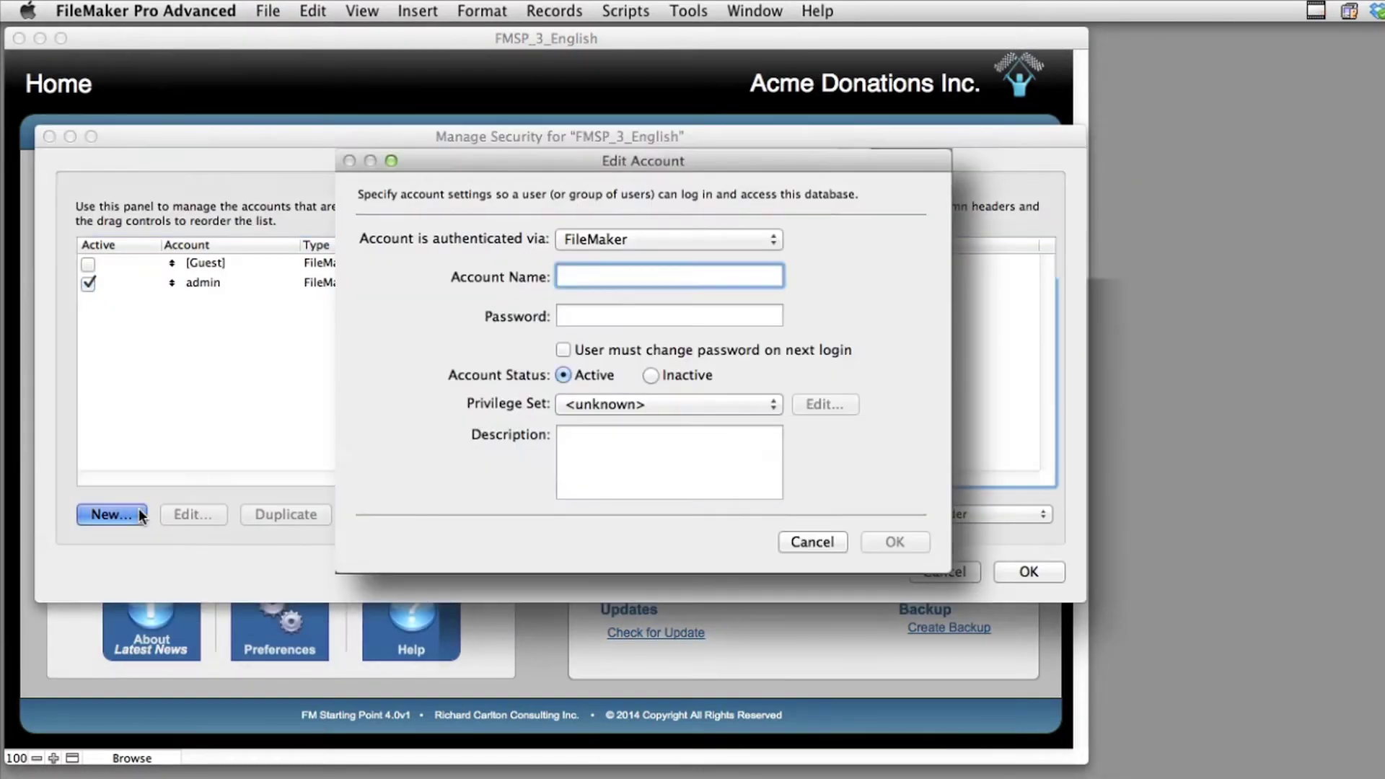
{"action": "type", "text": "Tom"}
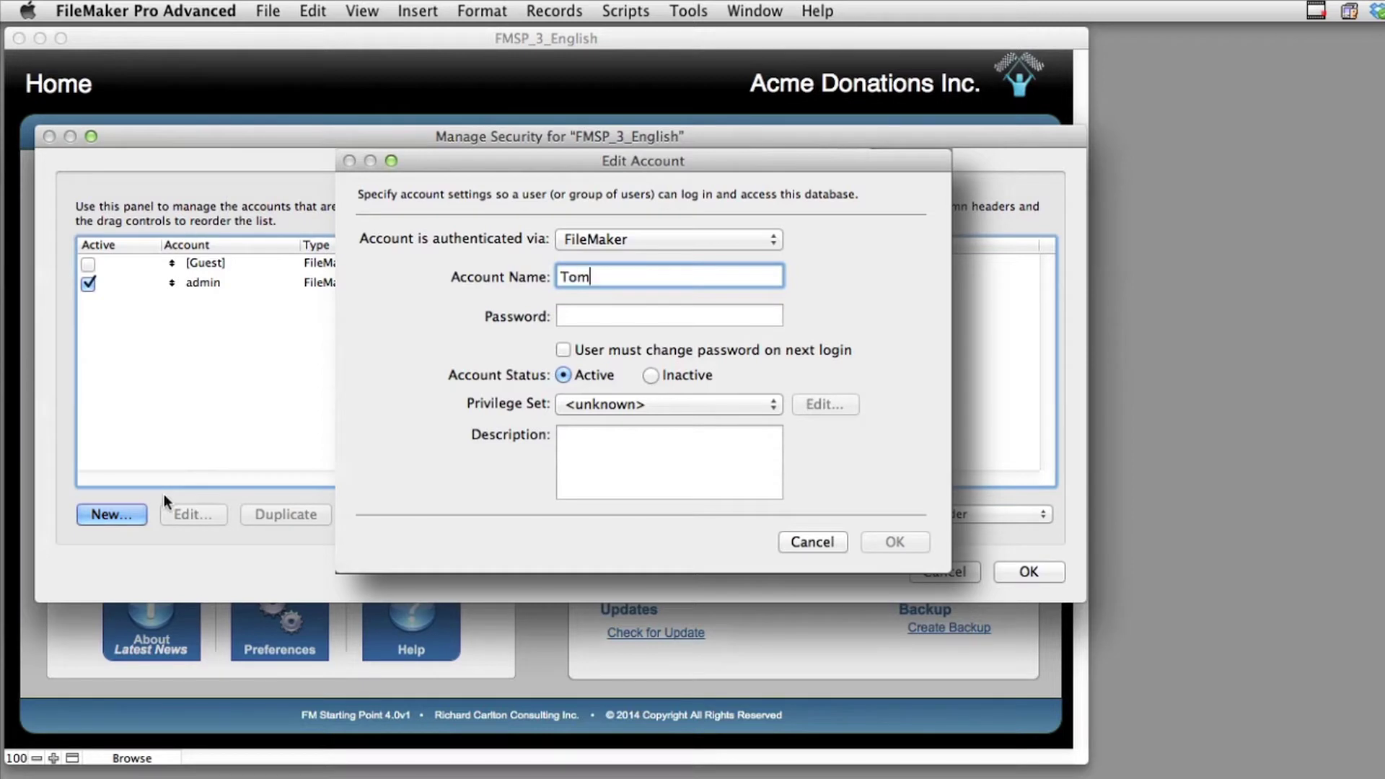
{"action": "key", "text": "Tab"}
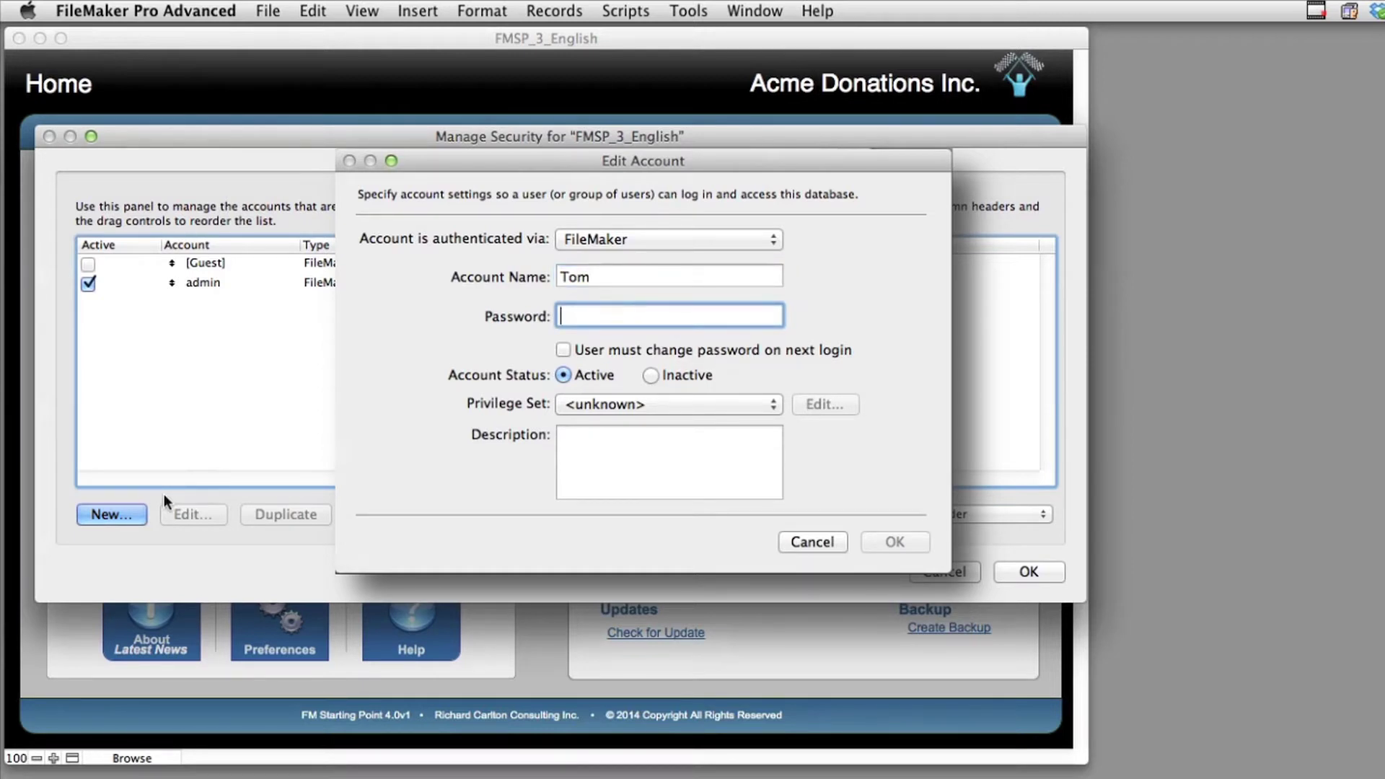
{"action": "type", "text": "••••"}
{"action": "key", "text": "Tab"}
{"action": "left_click", "coordinate": [643, 405]}
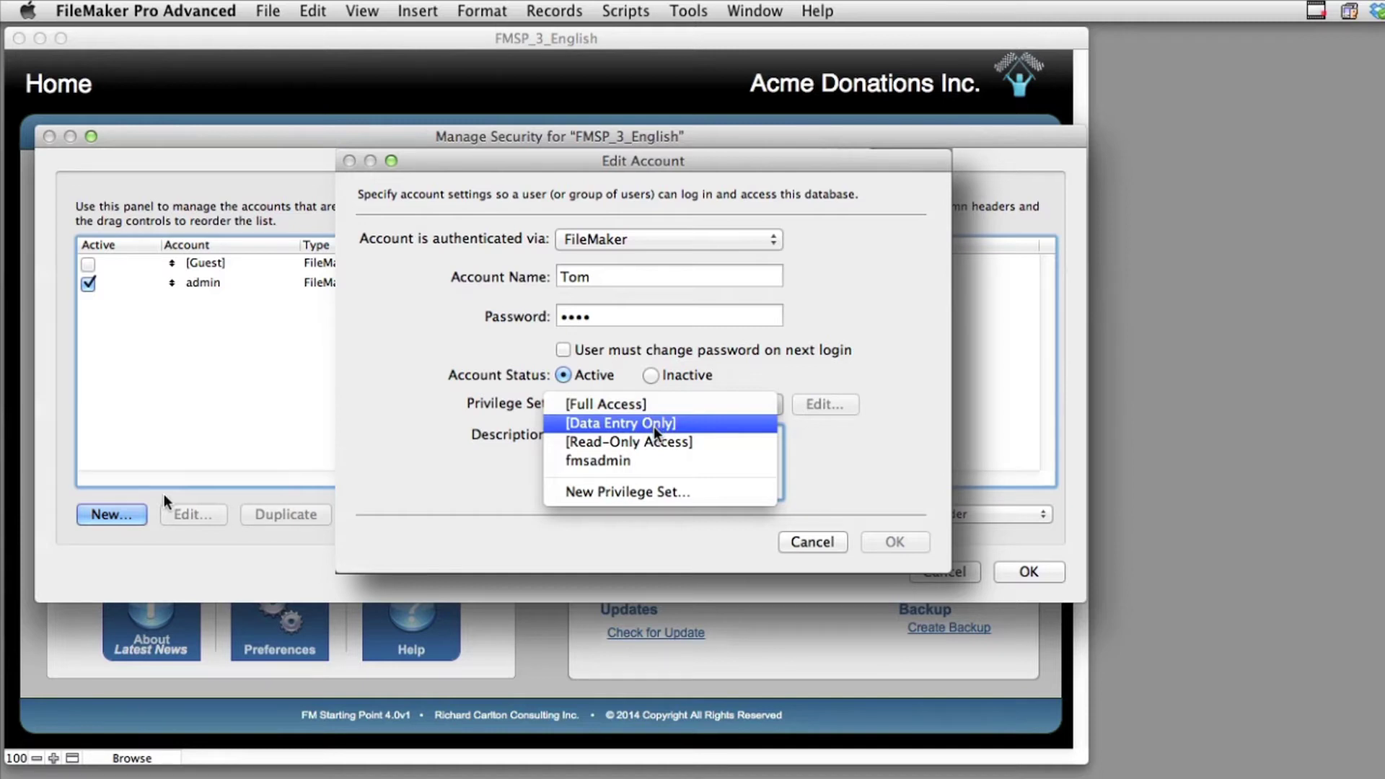
{"action": "left_click", "coordinate": [656, 430]}
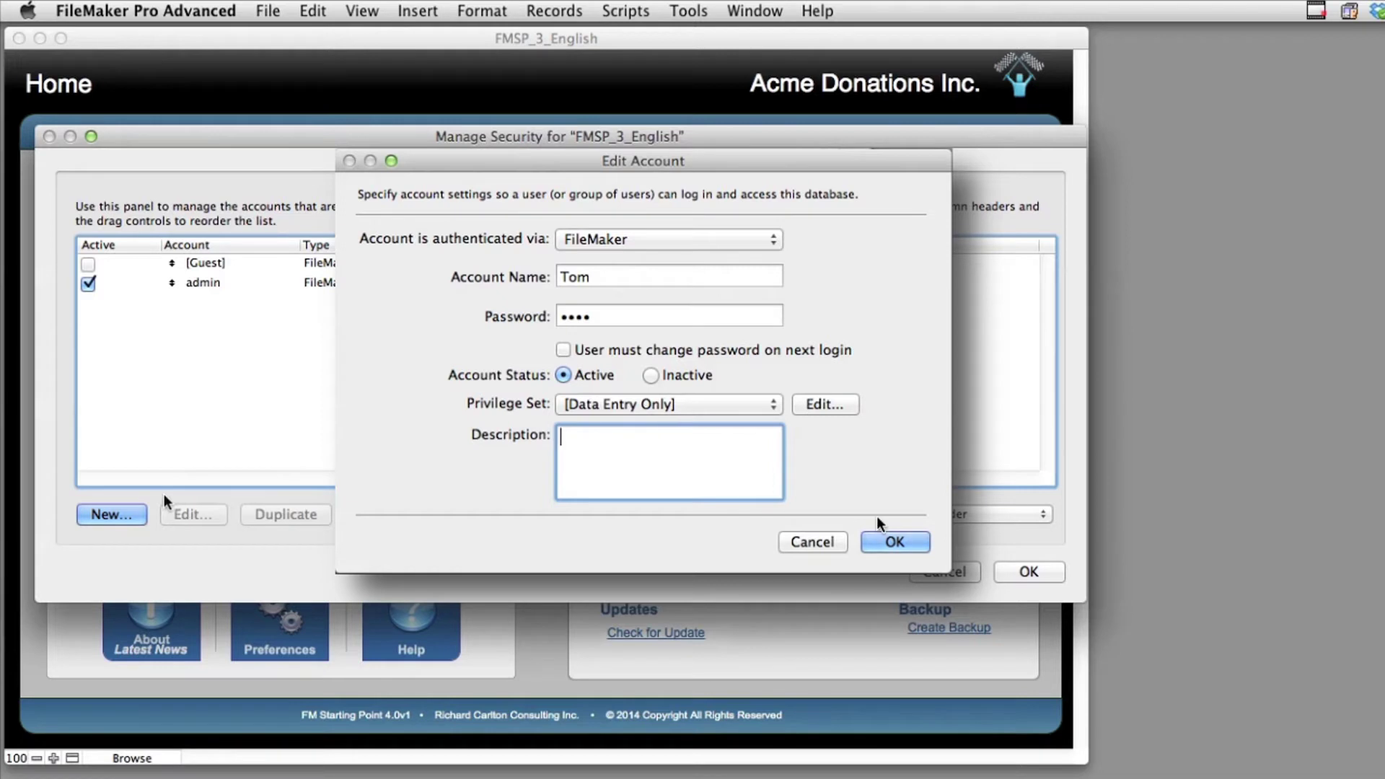
{"action": "left_click", "coordinate": [893, 542]}
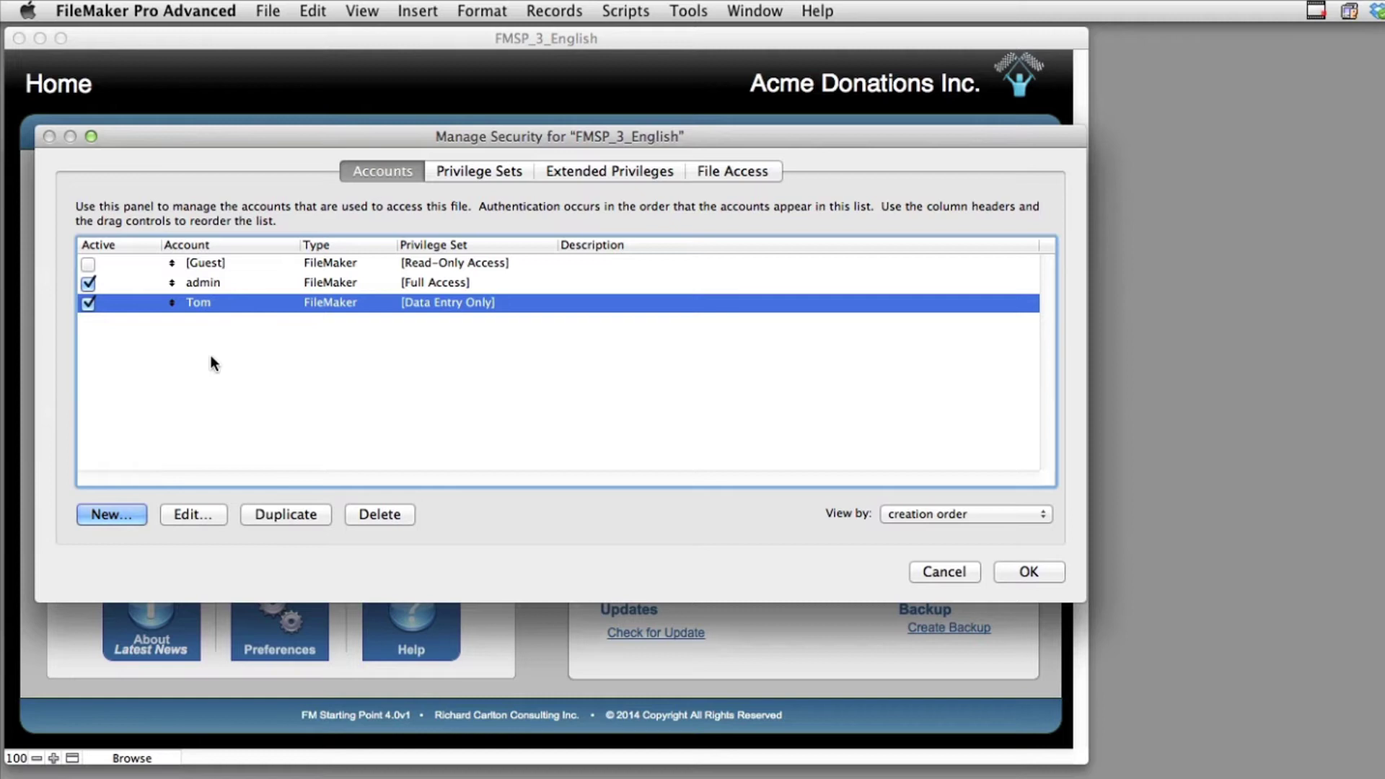
Add another user account with a password and [Data Entry Only], reviewing that set's permissions before saving
{"action": "left_click", "coordinate": [124, 514]}
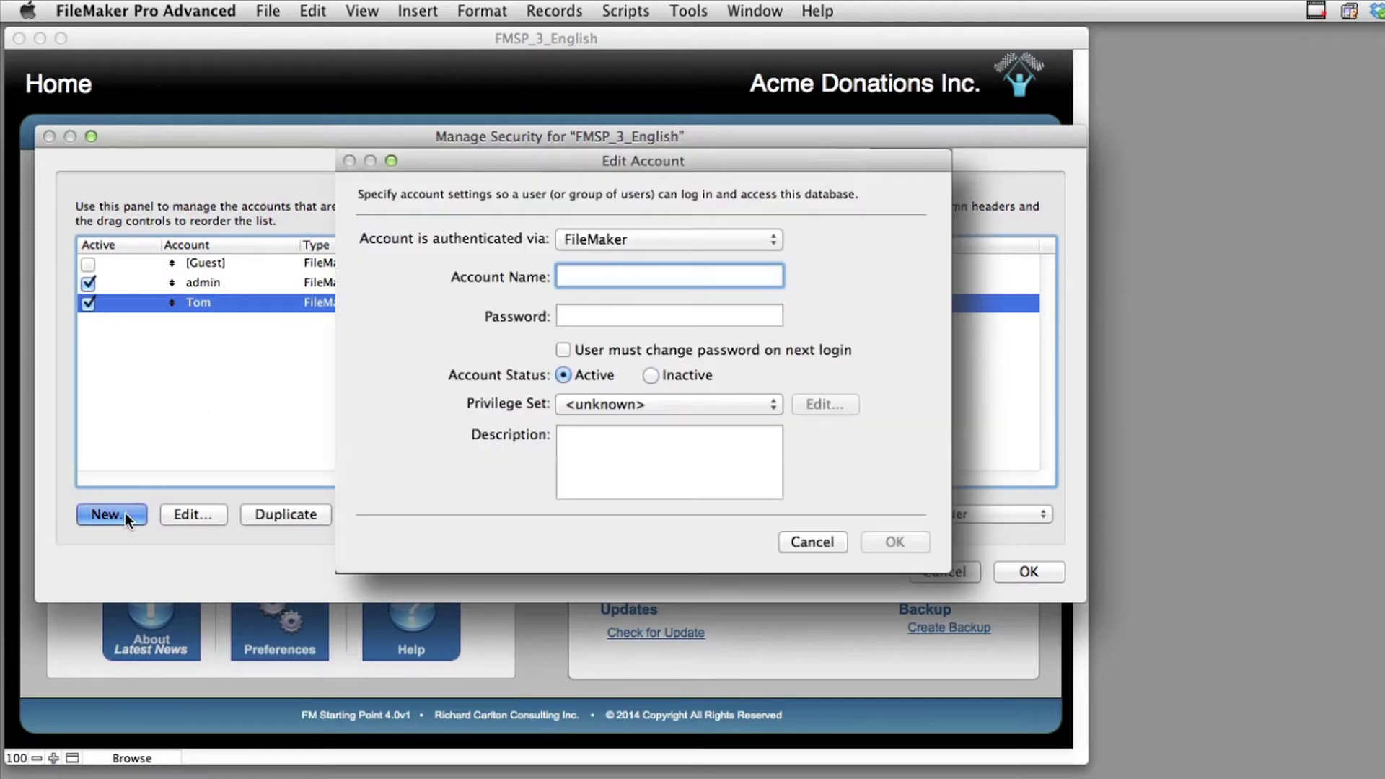
{"action": "type", "text": "Stacy"}
{"action": "key", "text": "Tab"}
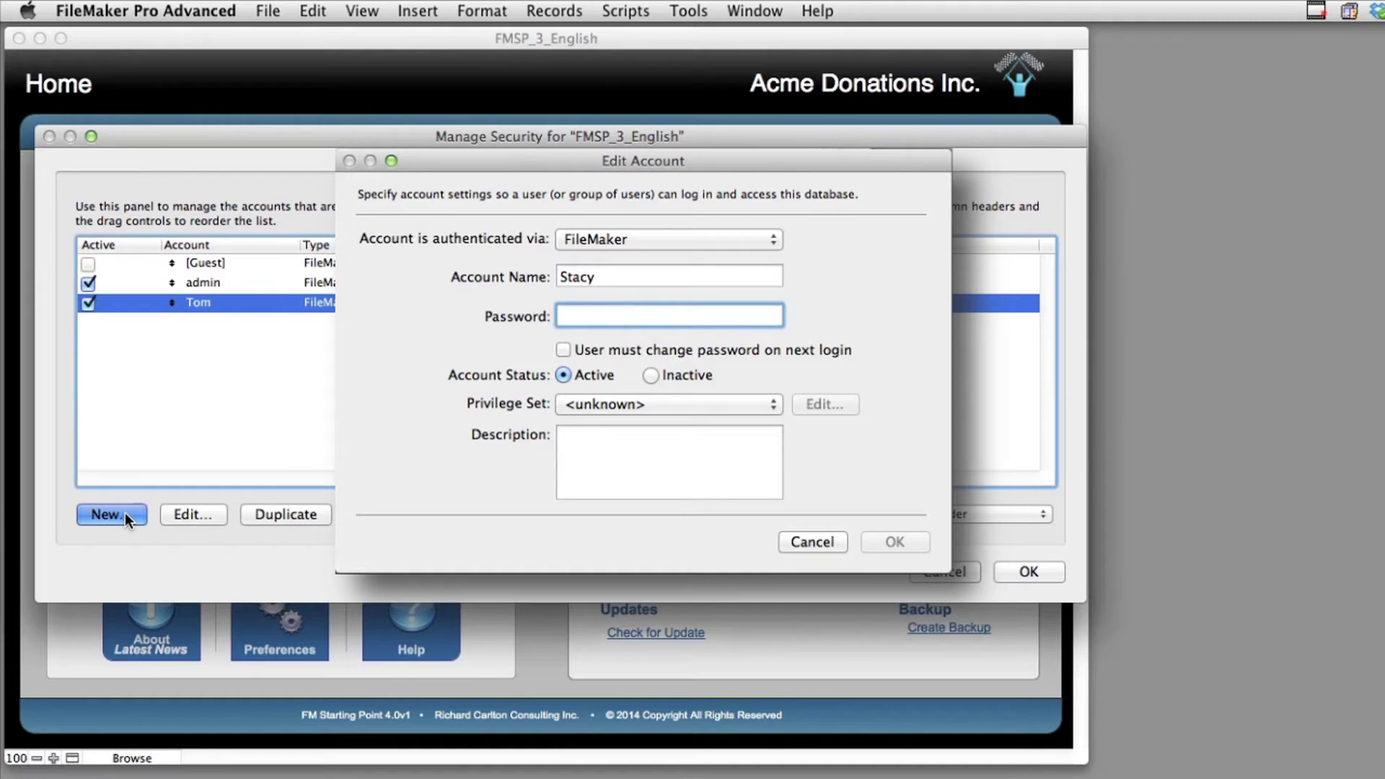
{"action": "left_click", "coordinate": [599, 404]}
{"action": "left_click", "coordinate": [599, 423]}
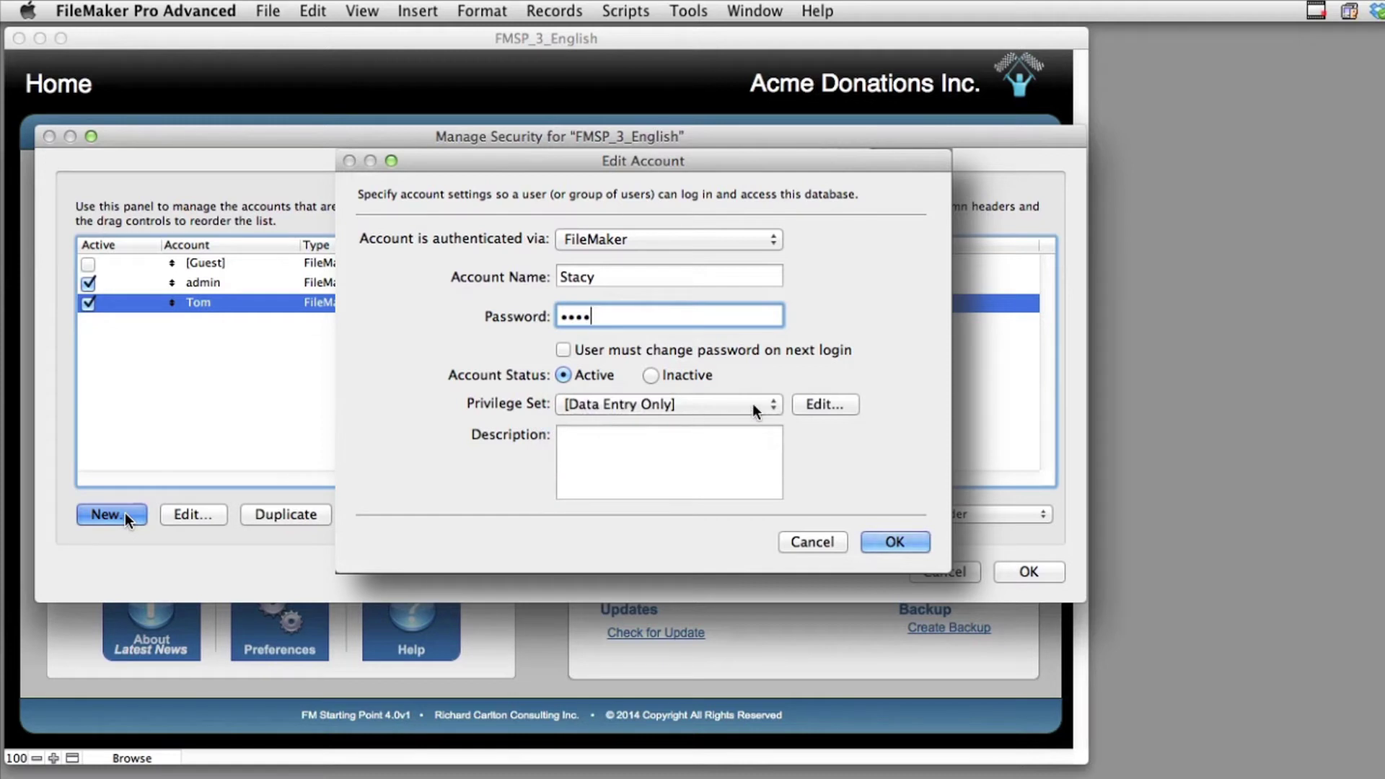
{"action": "left_click", "coordinate": [826, 404]}
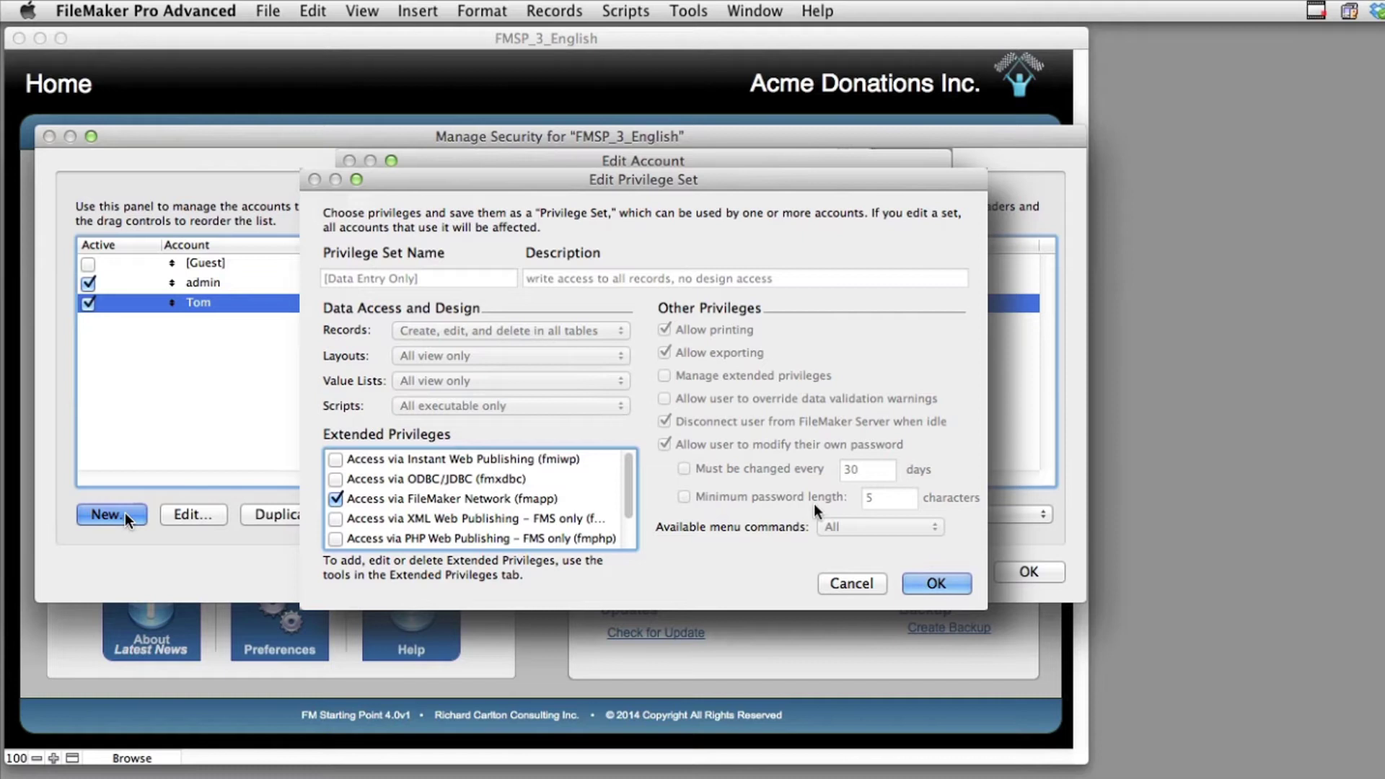
{"action": "left_click", "coordinate": [851, 583]}
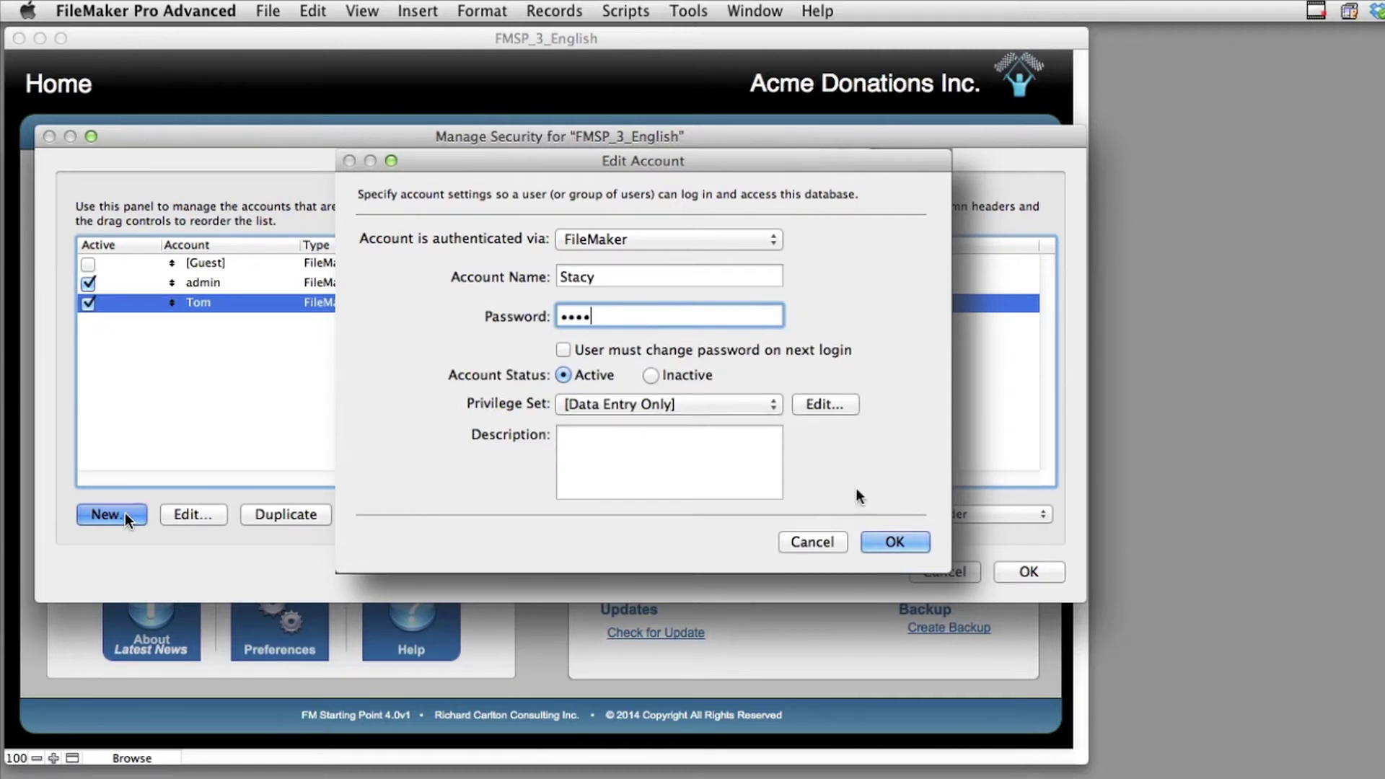
{"action": "left_click", "coordinate": [891, 541]}
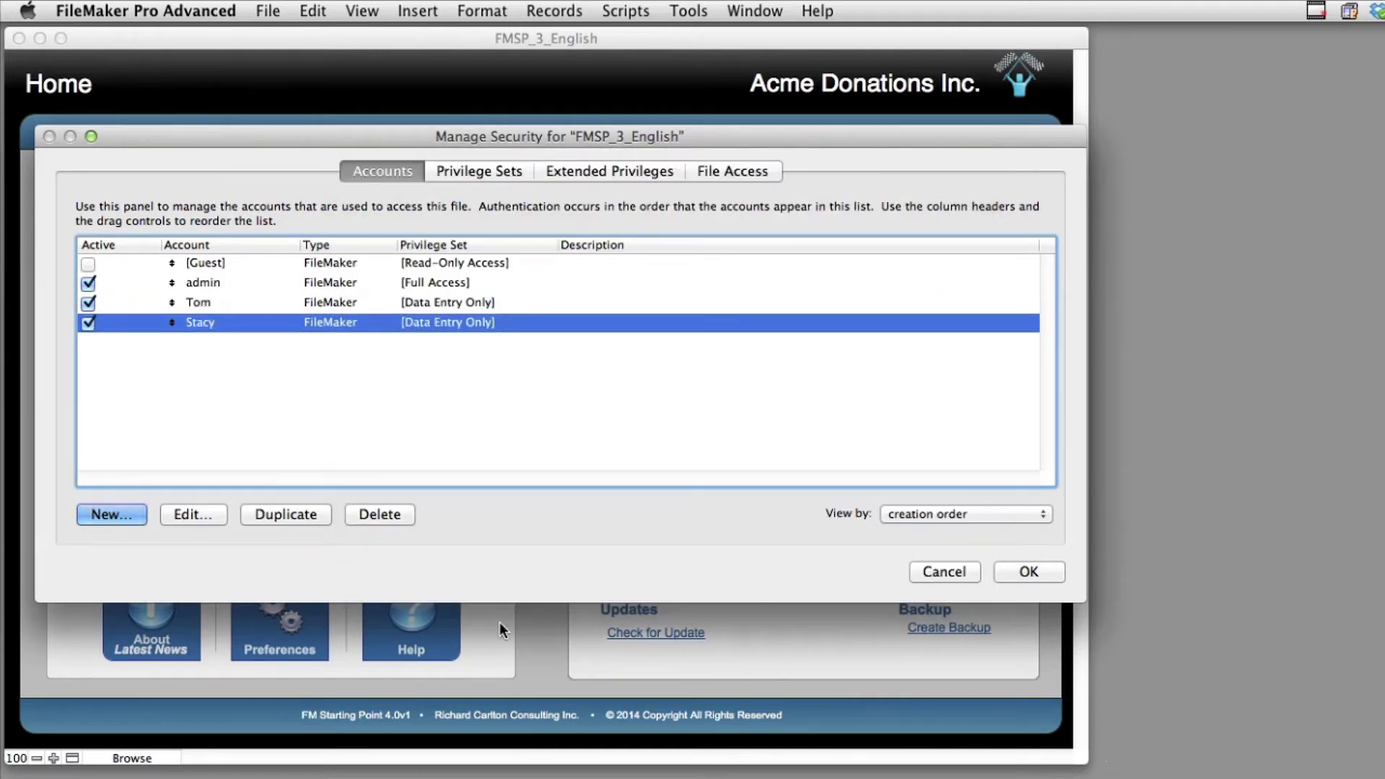
Create a third user account with a password and the [Read-Only Access] privilege set
{"action": "left_click", "coordinate": [134, 514]}
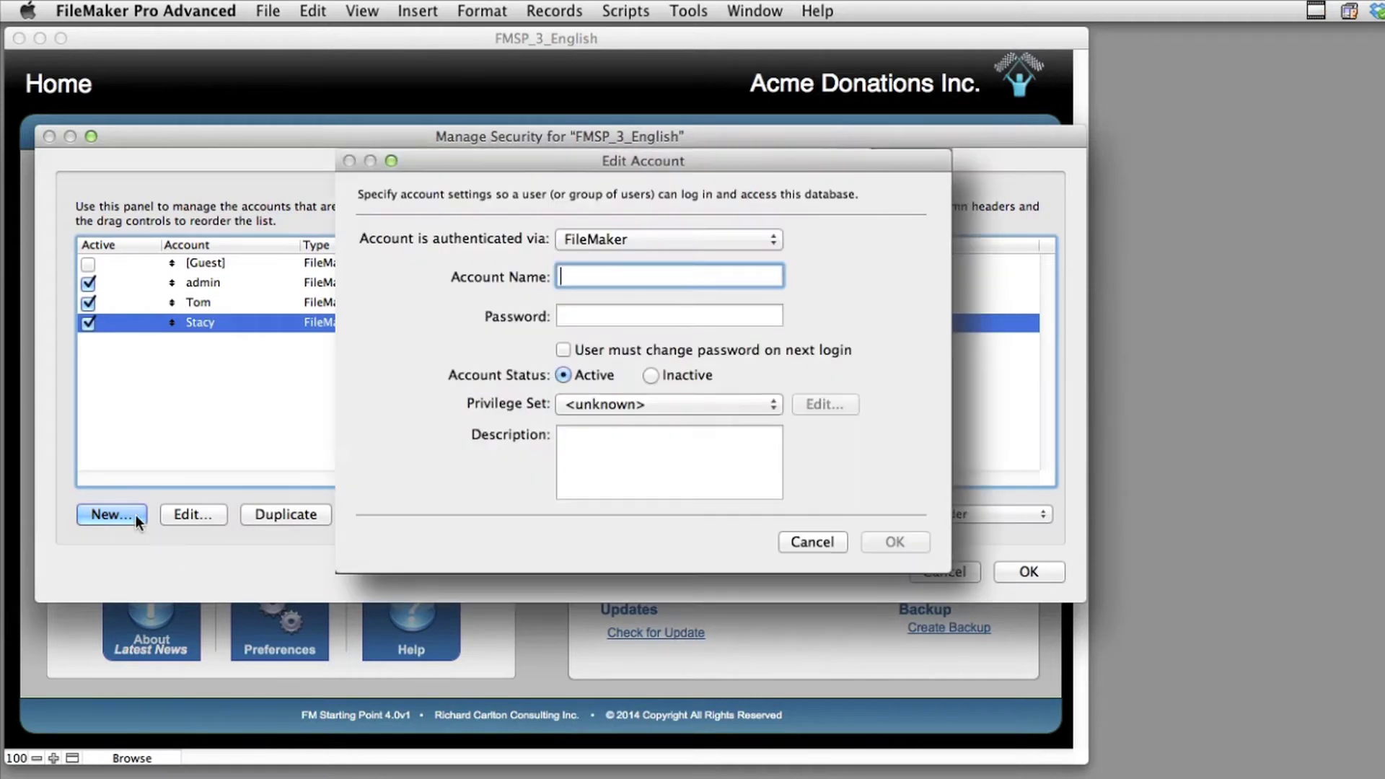
{"action": "key", "text": "Tab"}
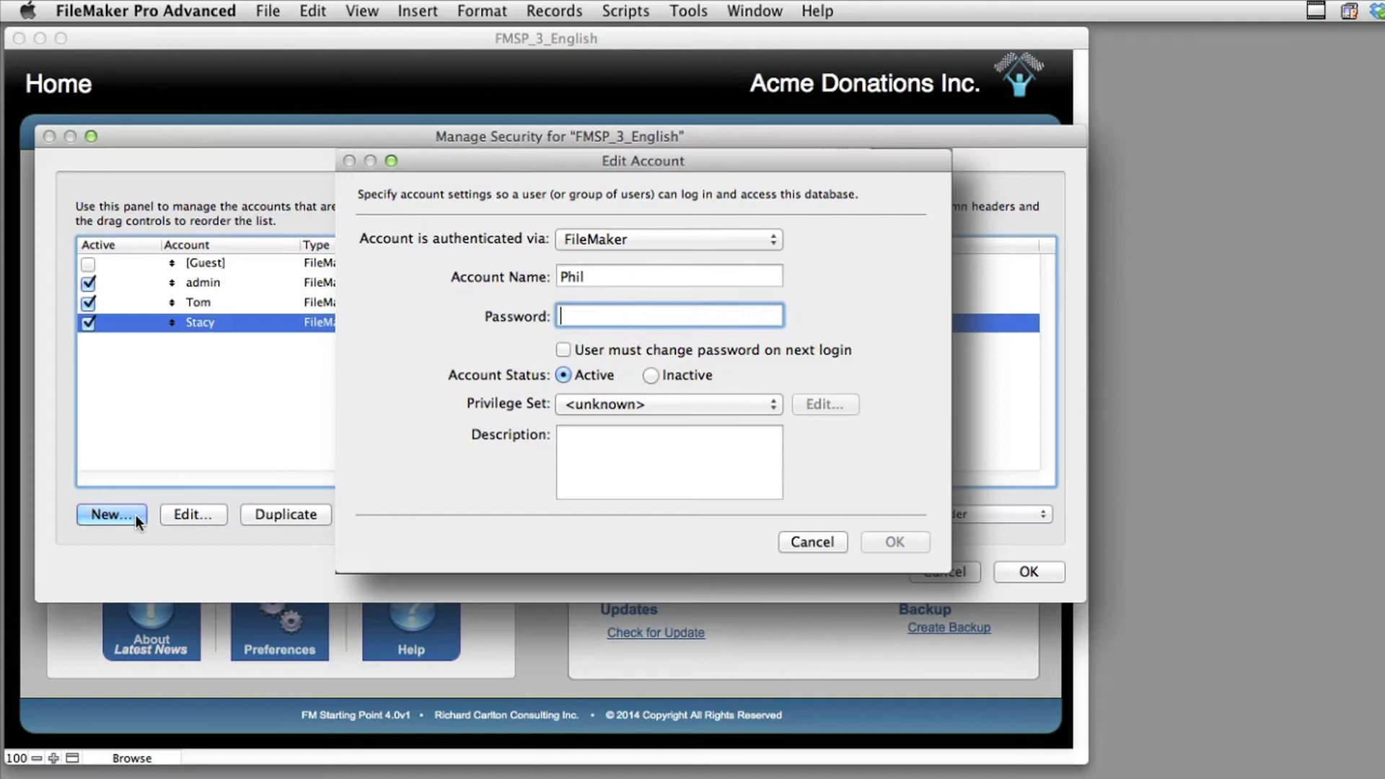
{"action": "left_click", "coordinate": [574, 405]}
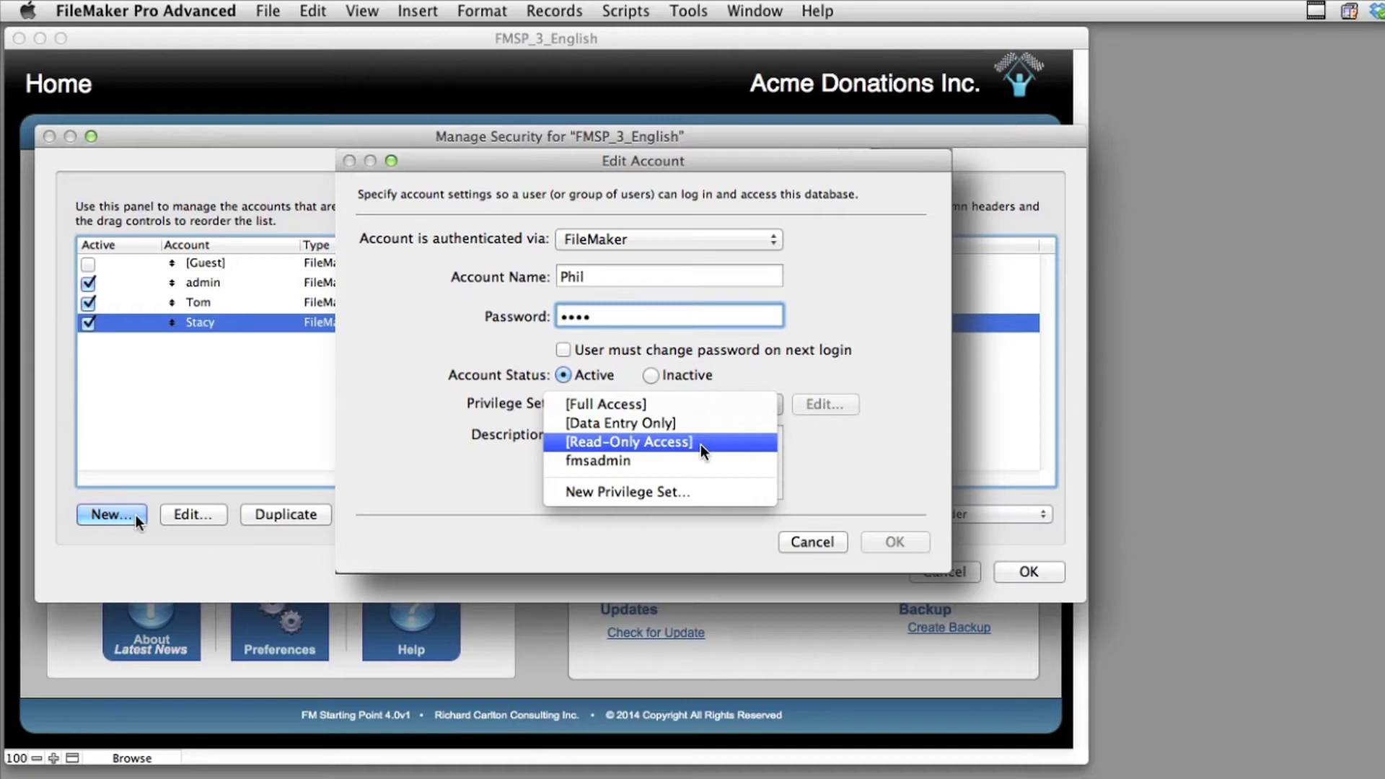
{"action": "left_click", "coordinate": [700, 444]}
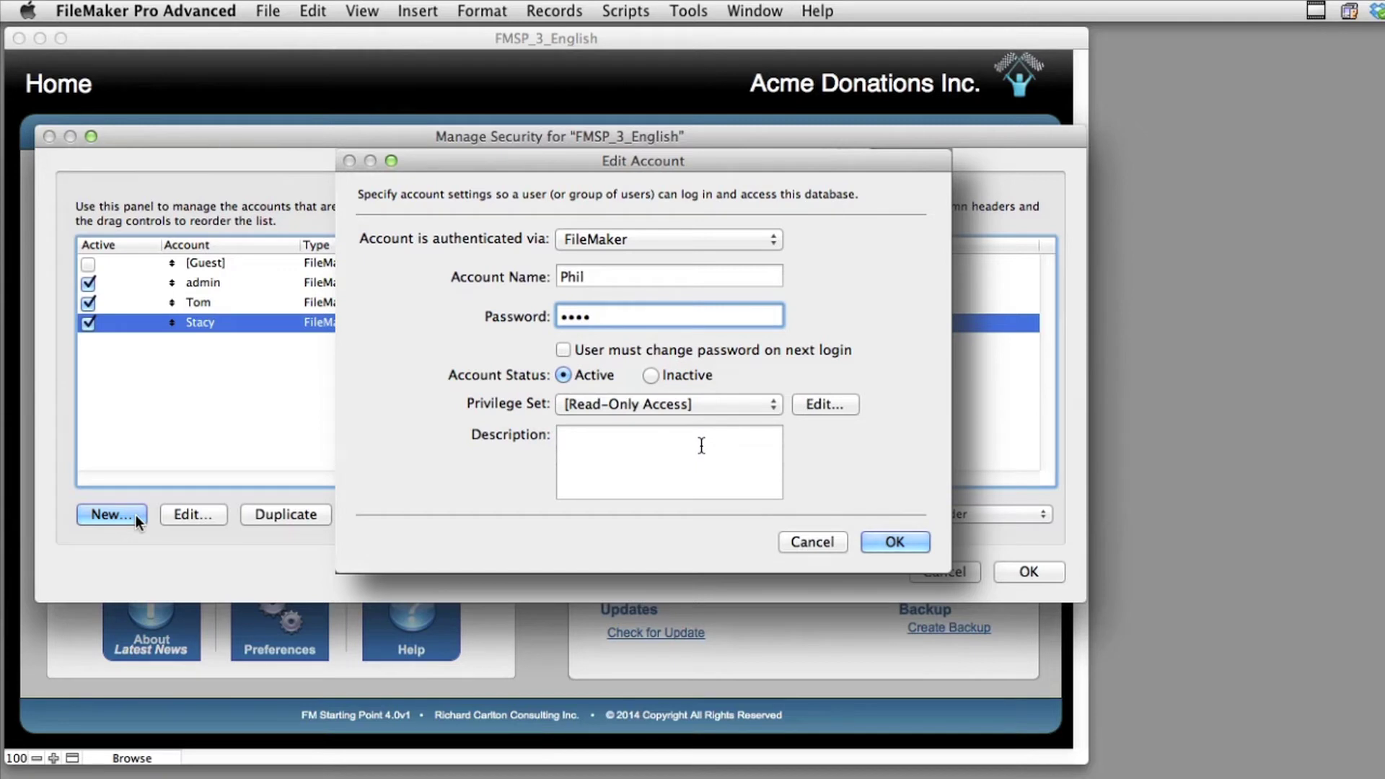
{"action": "left_click", "coordinate": [895, 543]}
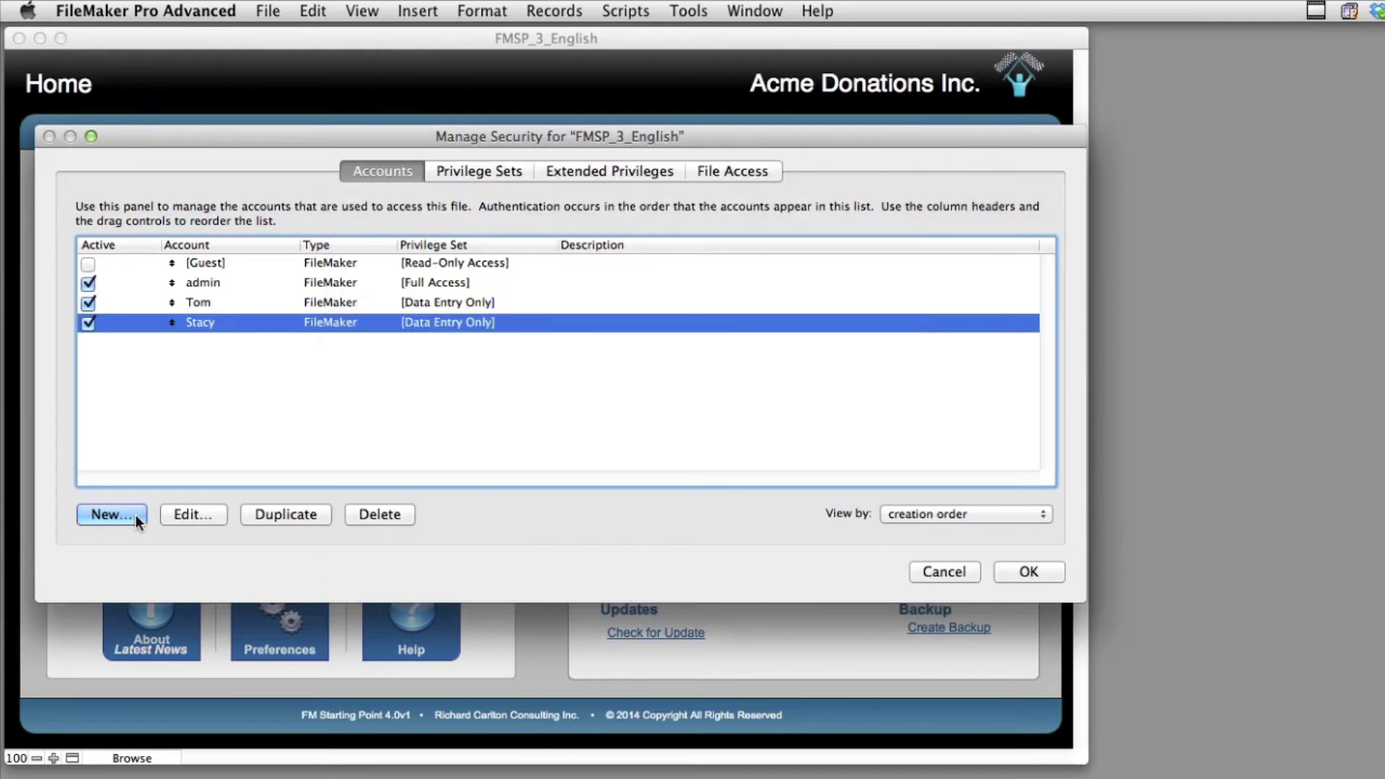
Apply the account changes after confirming the admin login, then go to the Contacts module
{"action": "left_click", "coordinate": [1054, 575]}
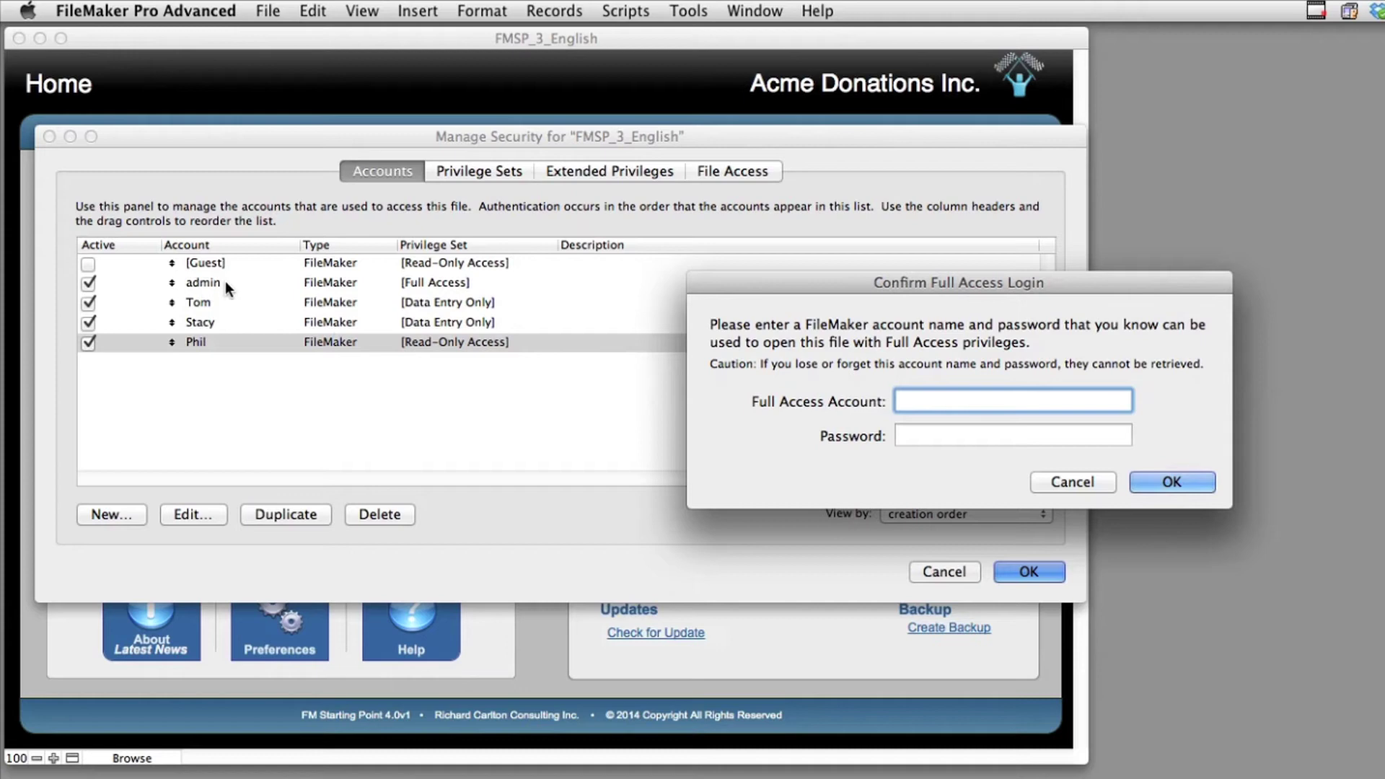
{"action": "type", "text": "adm"}
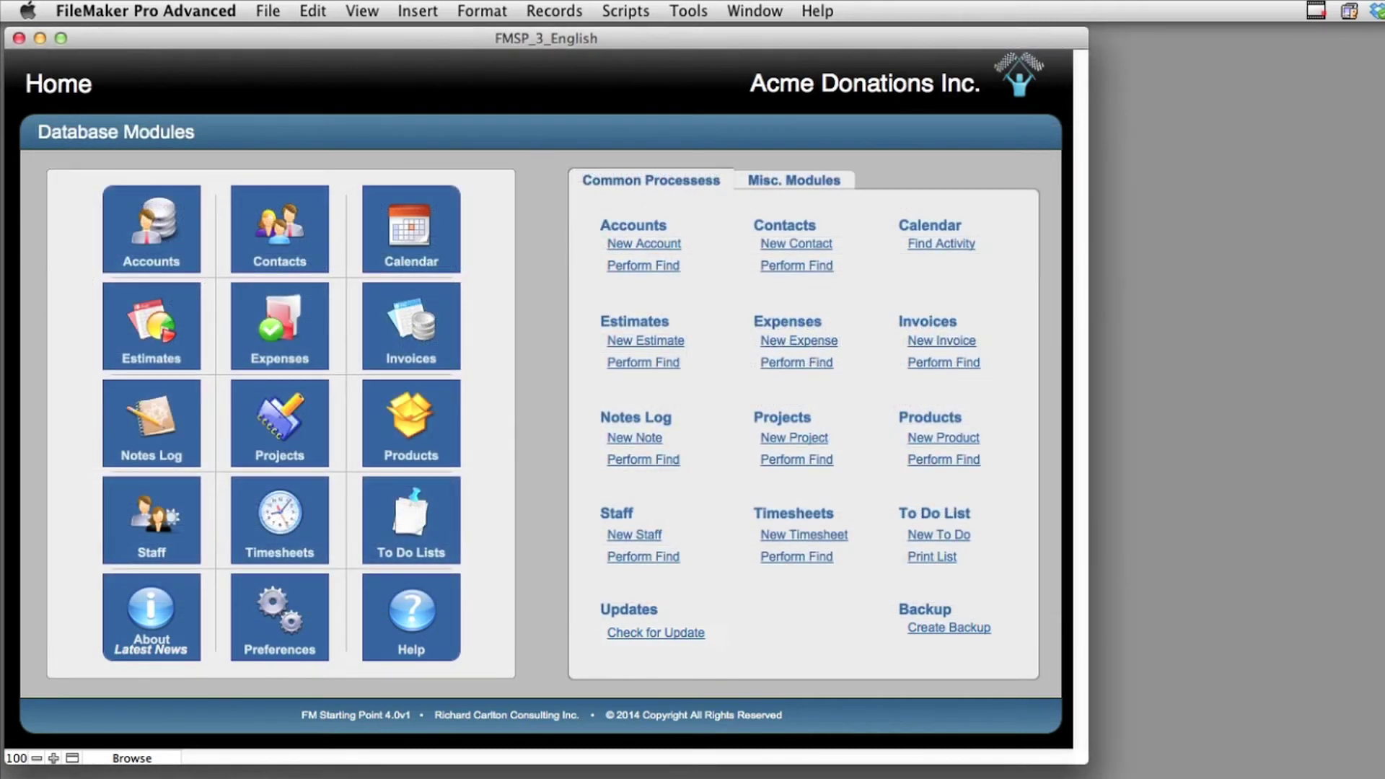
{"action": "left_click", "coordinate": [283, 226]}
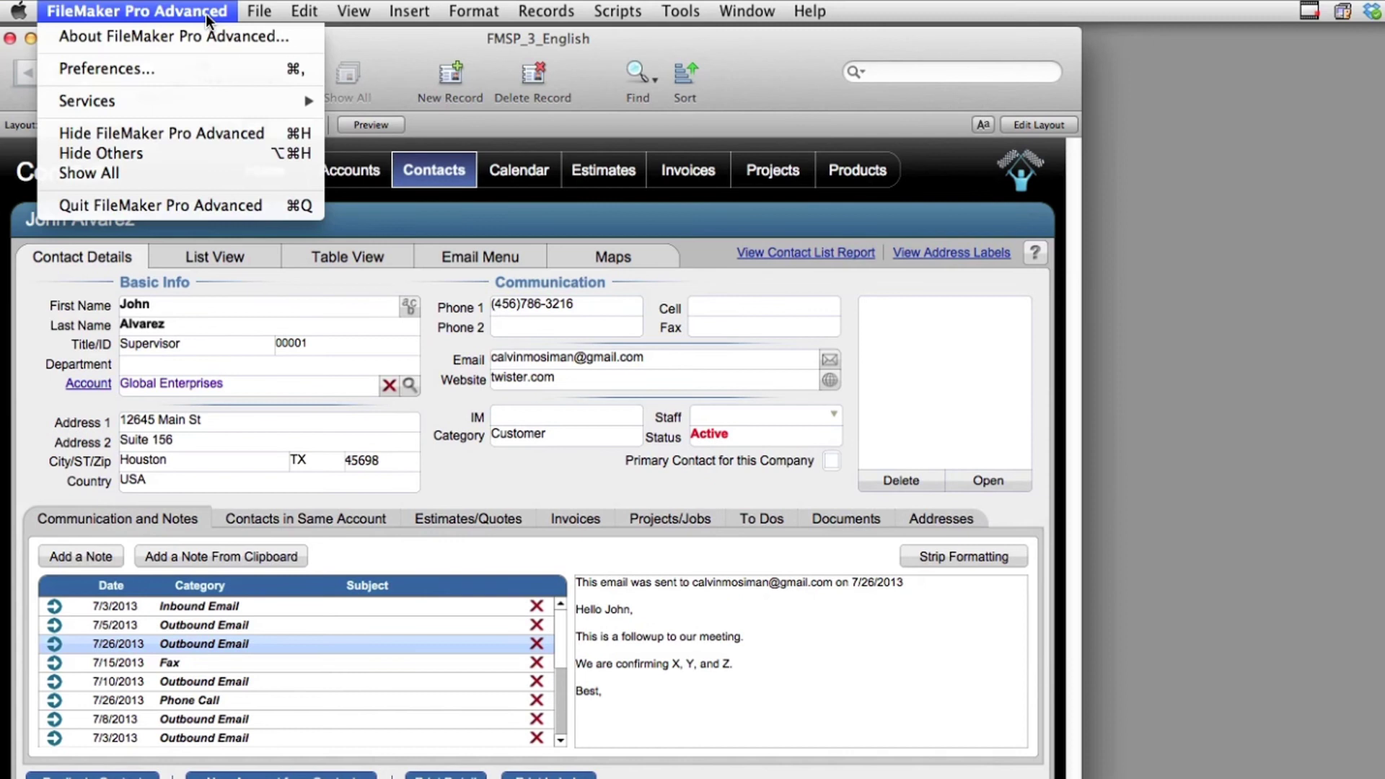
Change the General User Name preference from the system name to Other with a custom name
{"action": "left_click", "coordinate": [201, 66]}
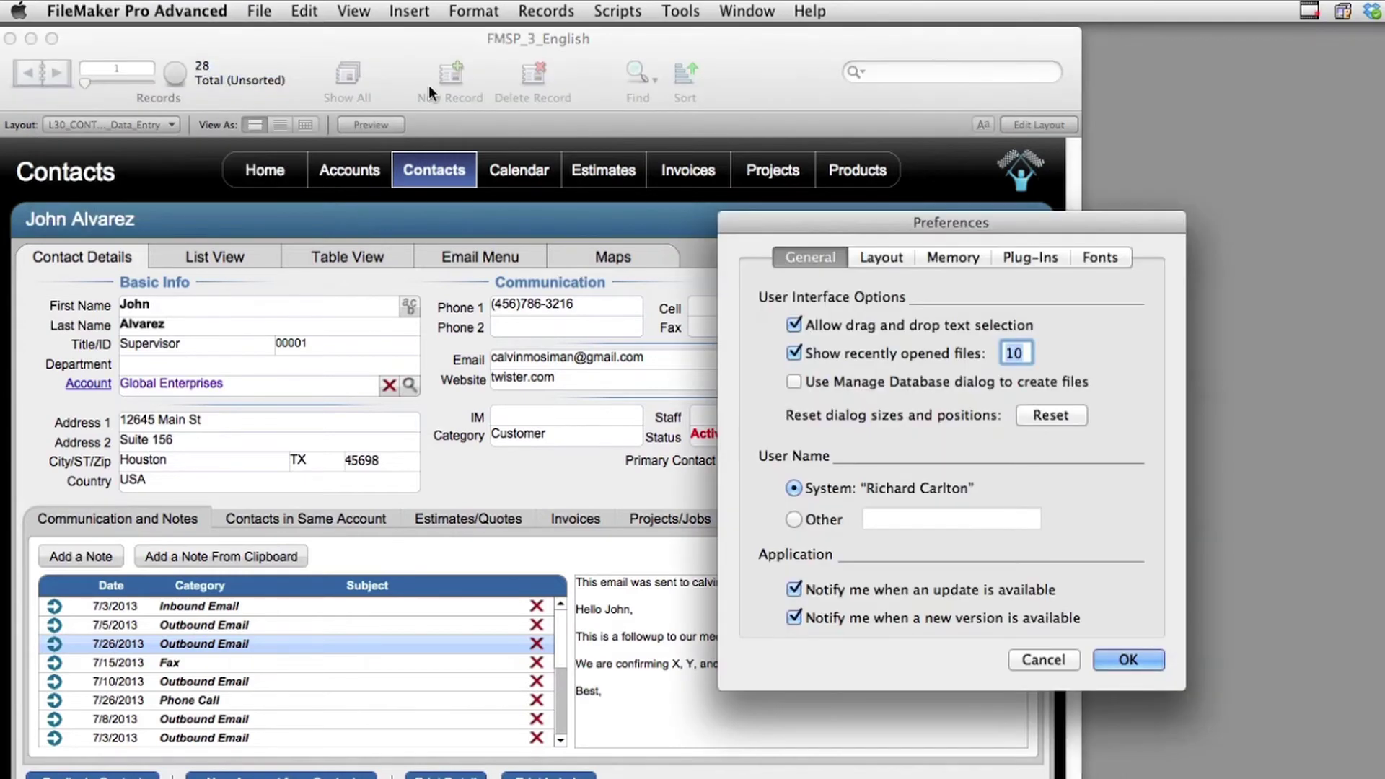
{"action": "left_click_drag", "start_coordinate": [768, 219], "coordinate": [472, 211]}
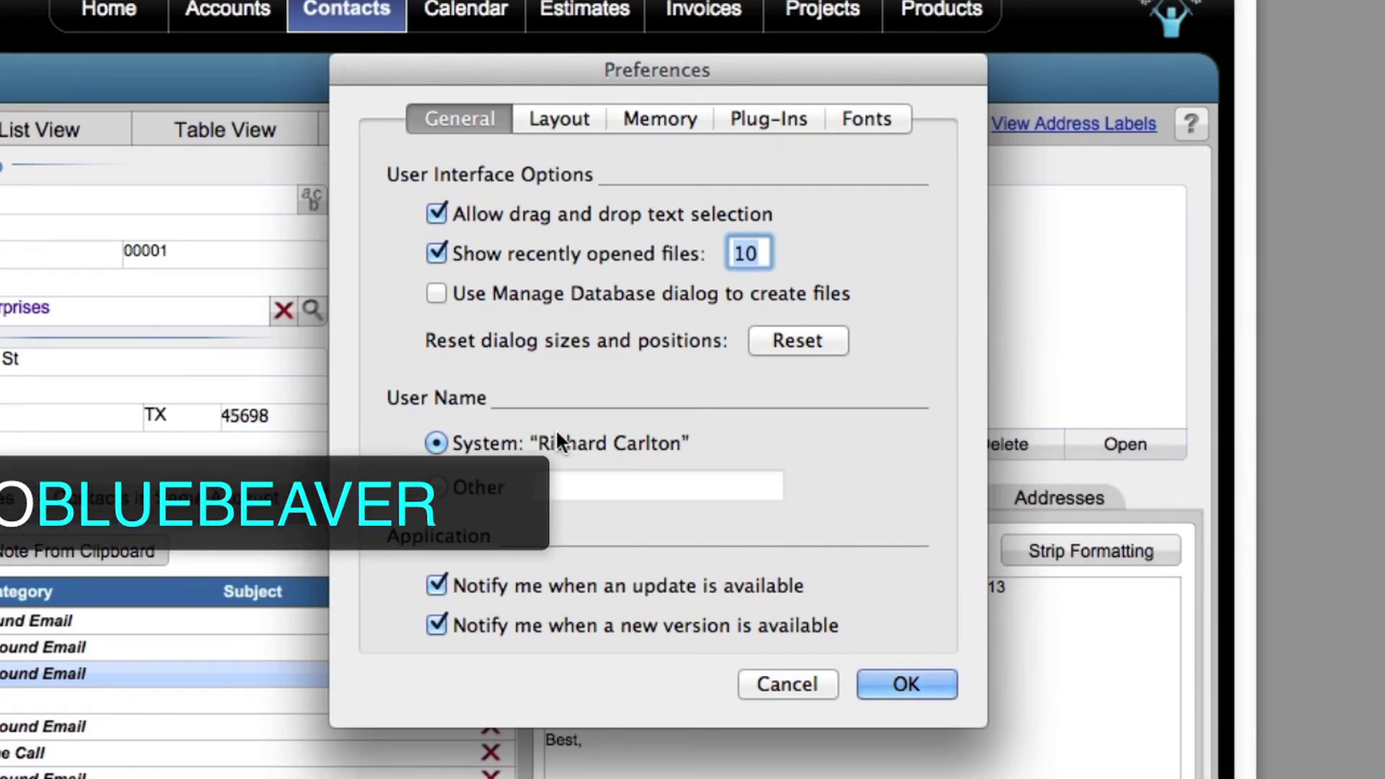
{"action": "left_click", "coordinate": [458, 486]}
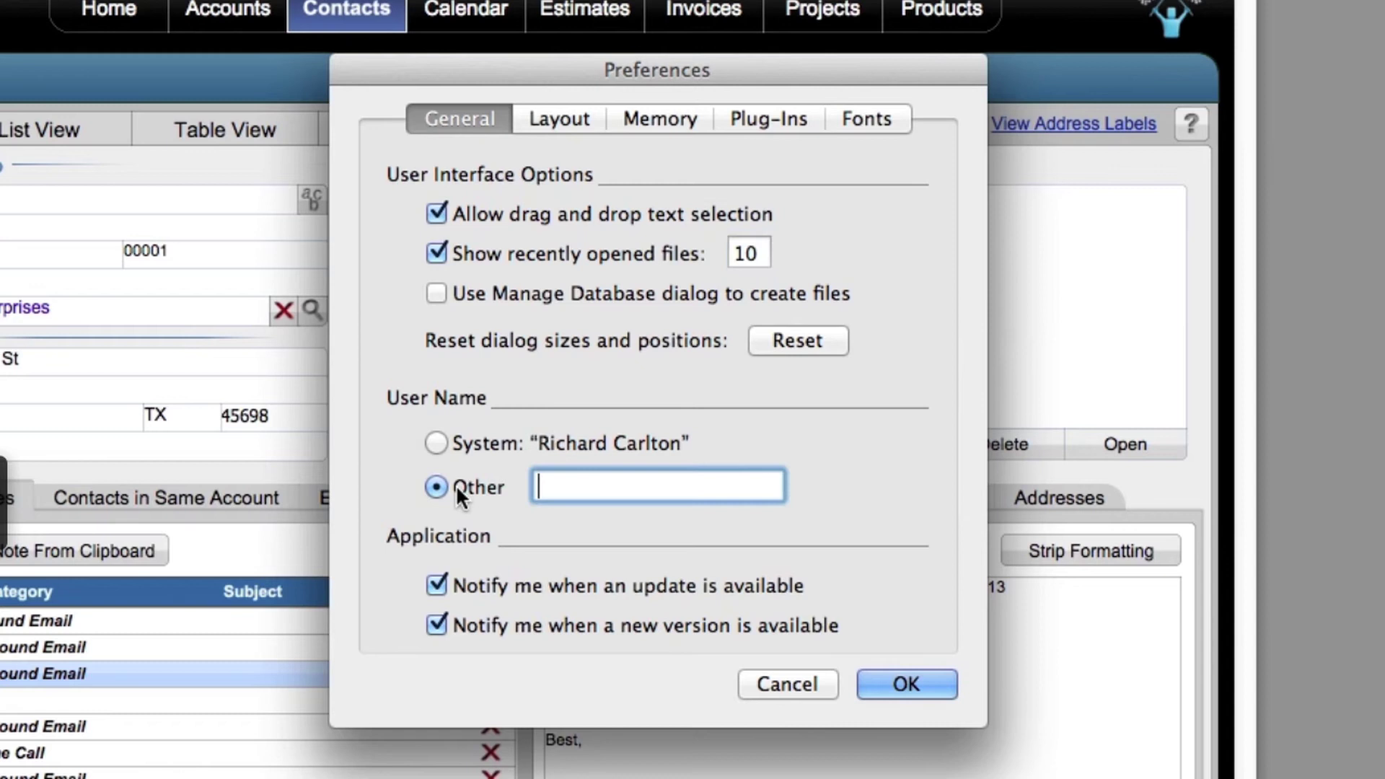
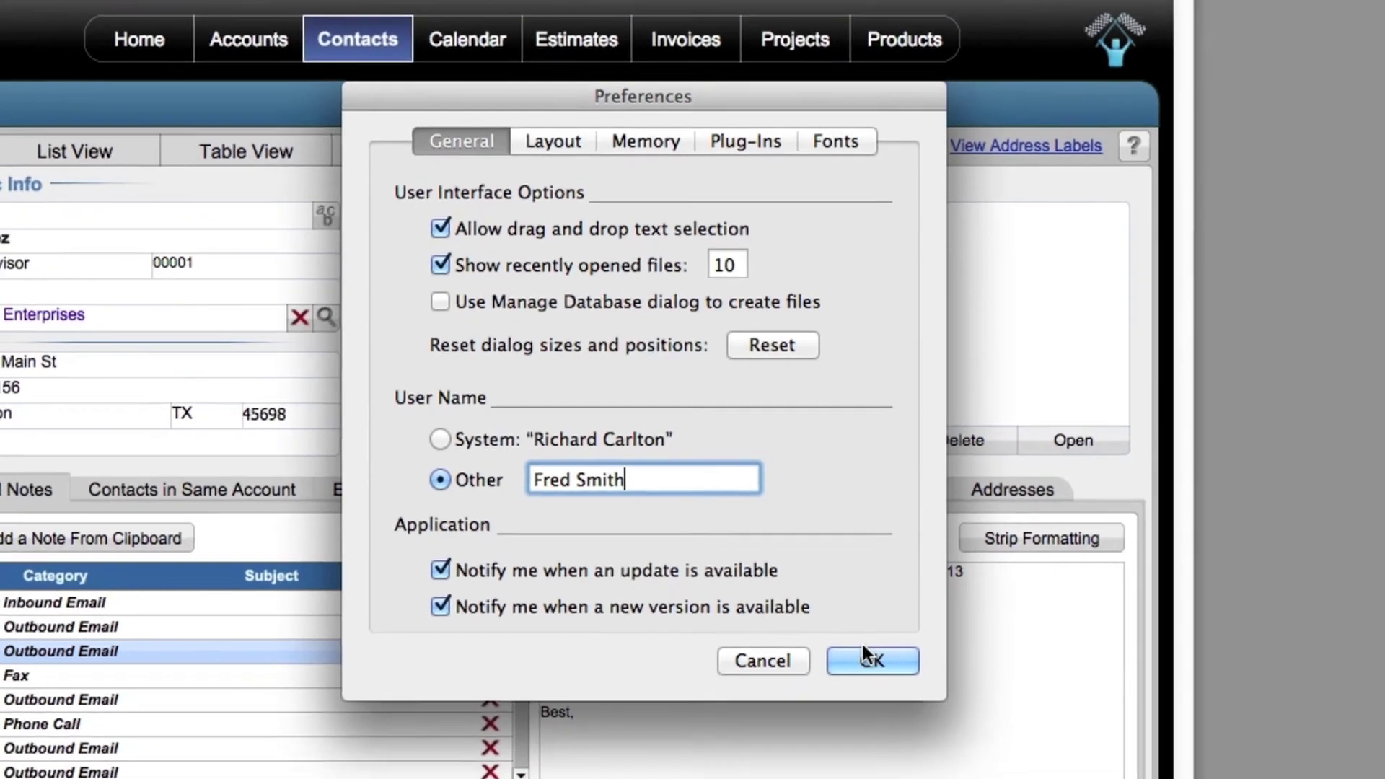
{"action": "left_click", "coordinate": [907, 684]}
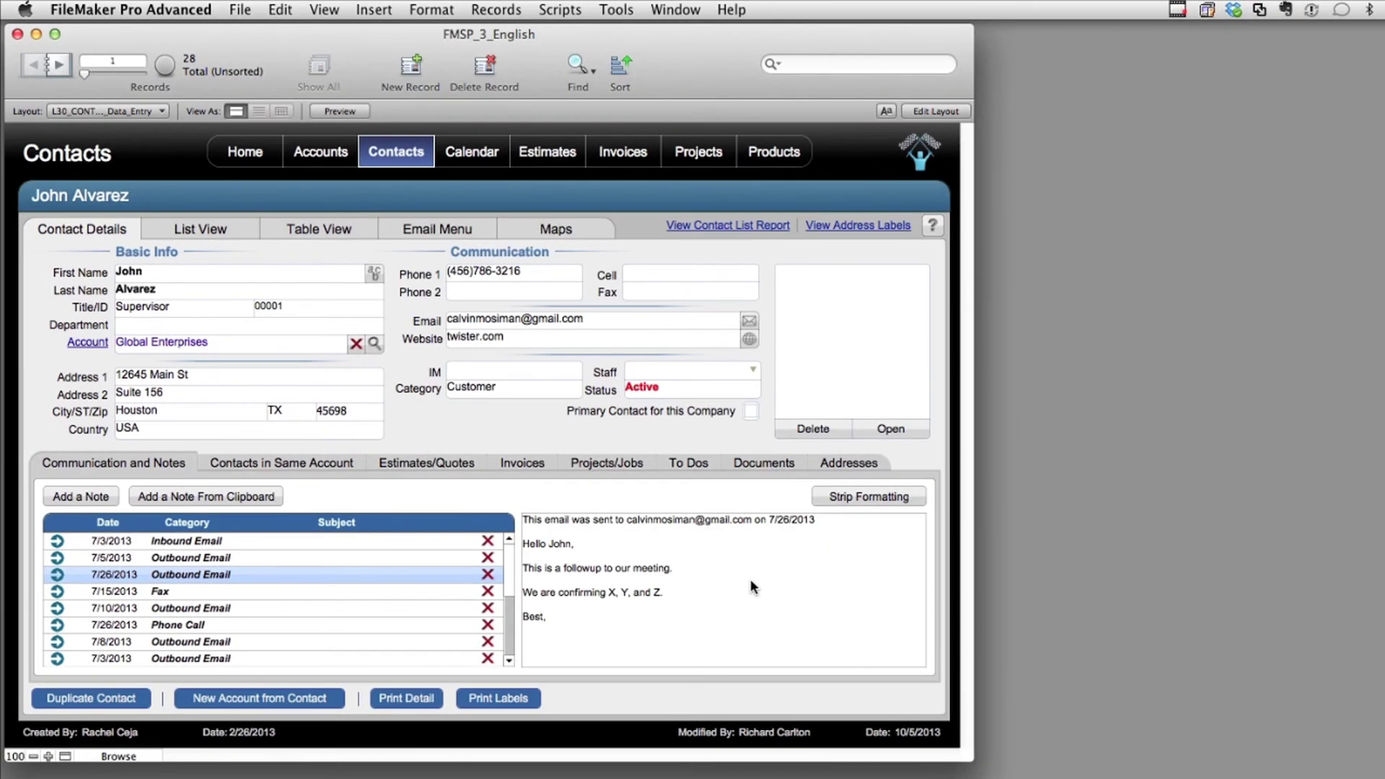
Add a blank contact record and recheck the Other user name in Preferences
{"action": "left_click", "coordinate": [410, 66]}
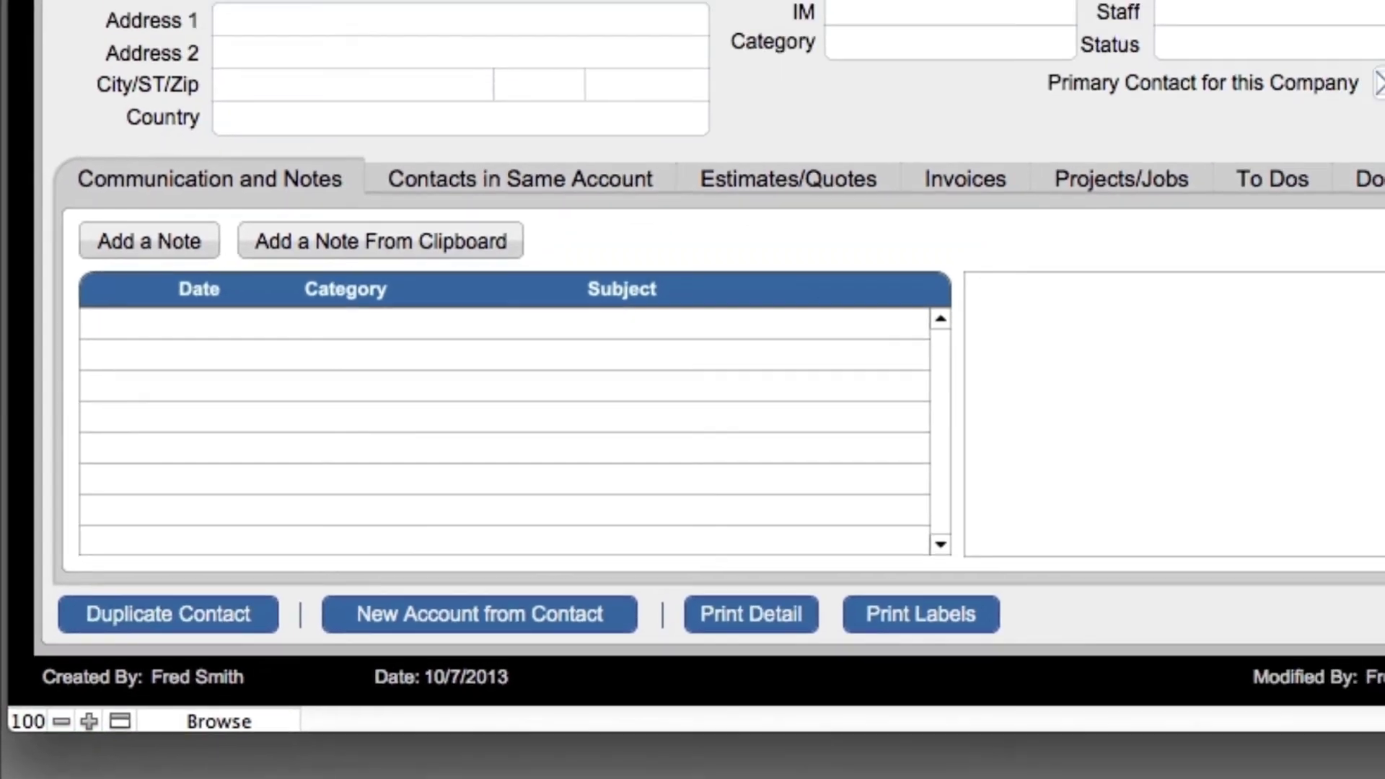
{"action": "left_click", "coordinate": [122, 61]}
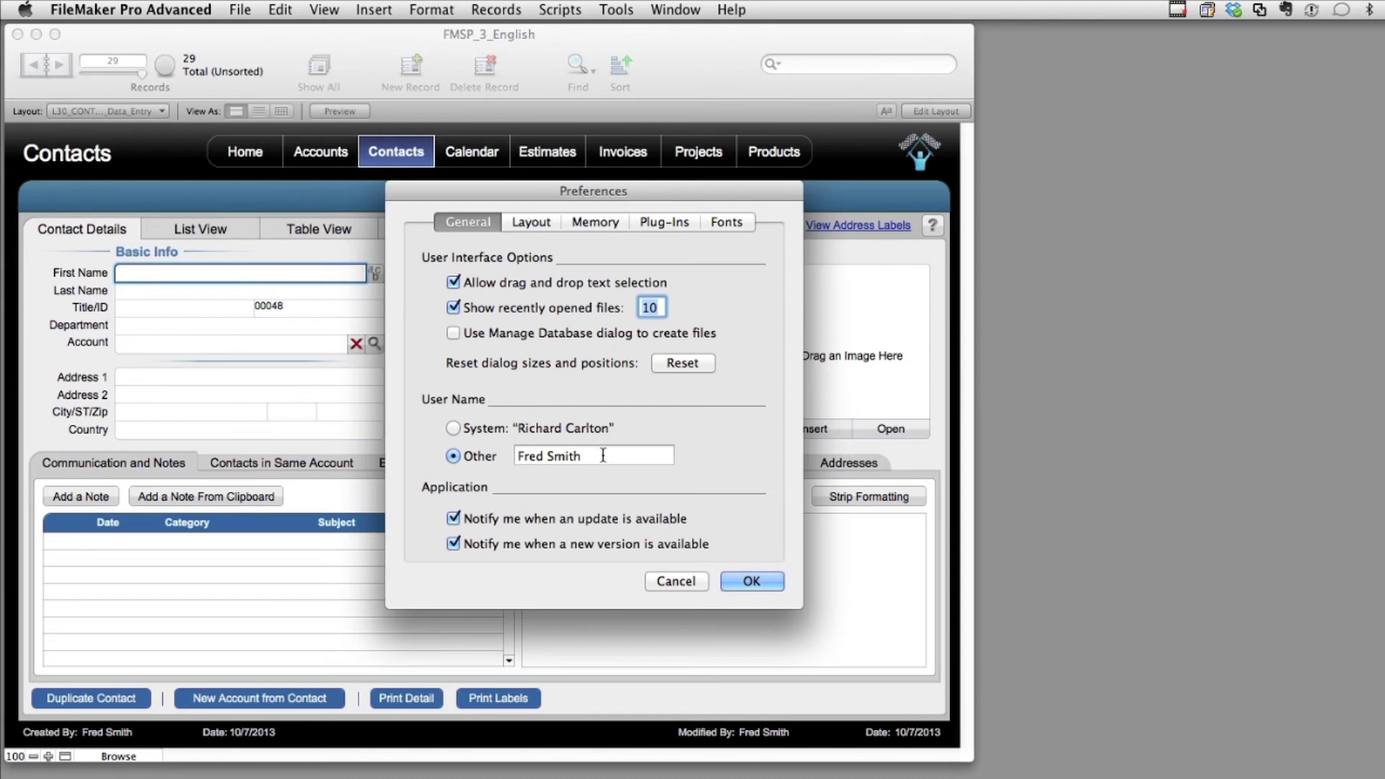
{"action": "left_click", "coordinate": [243, 11]}
{"action": "mouse_move", "coordinate": [298, 168]}
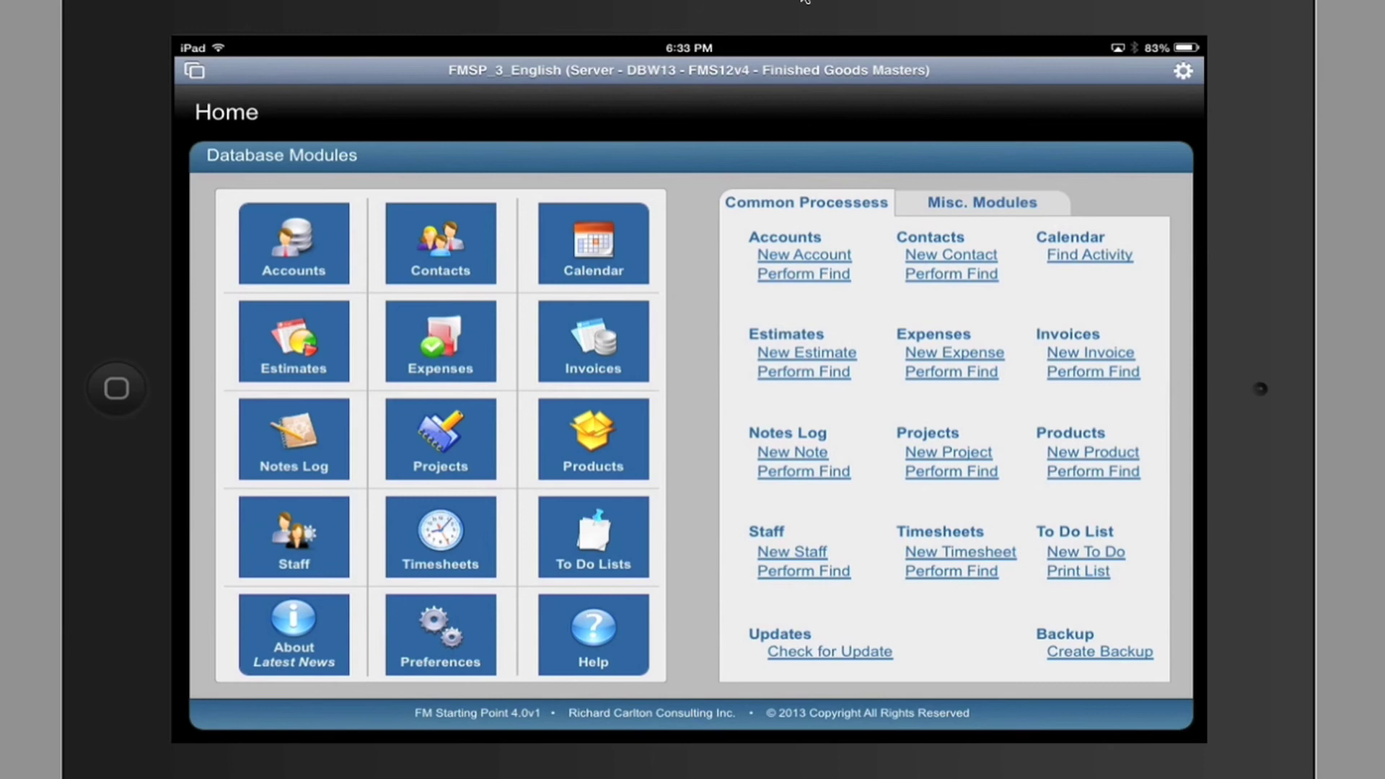
In FileMaker Go Settings, insert 'iPad' into the device's User Name field
{"action": "left_click", "coordinate": [1183, 71]}
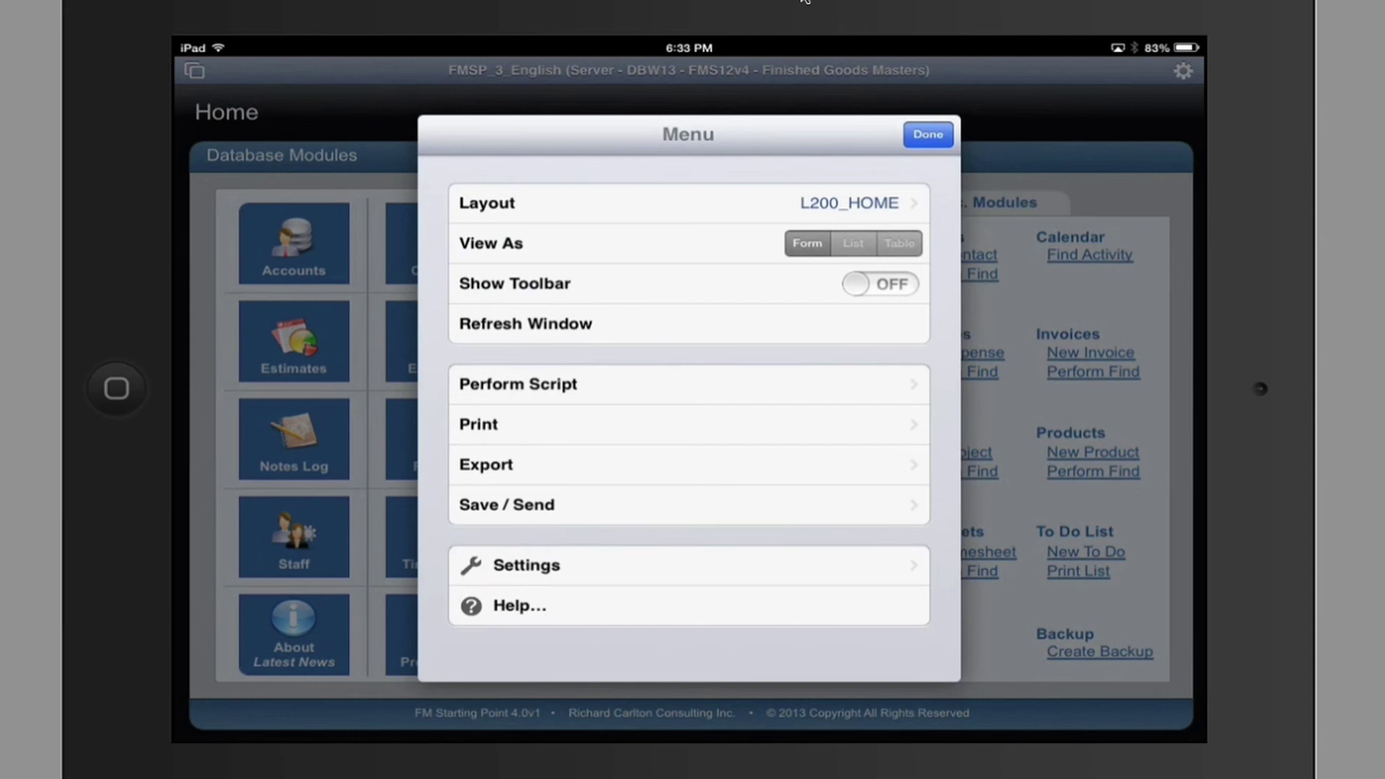
{"action": "left_click", "coordinate": [526, 565]}
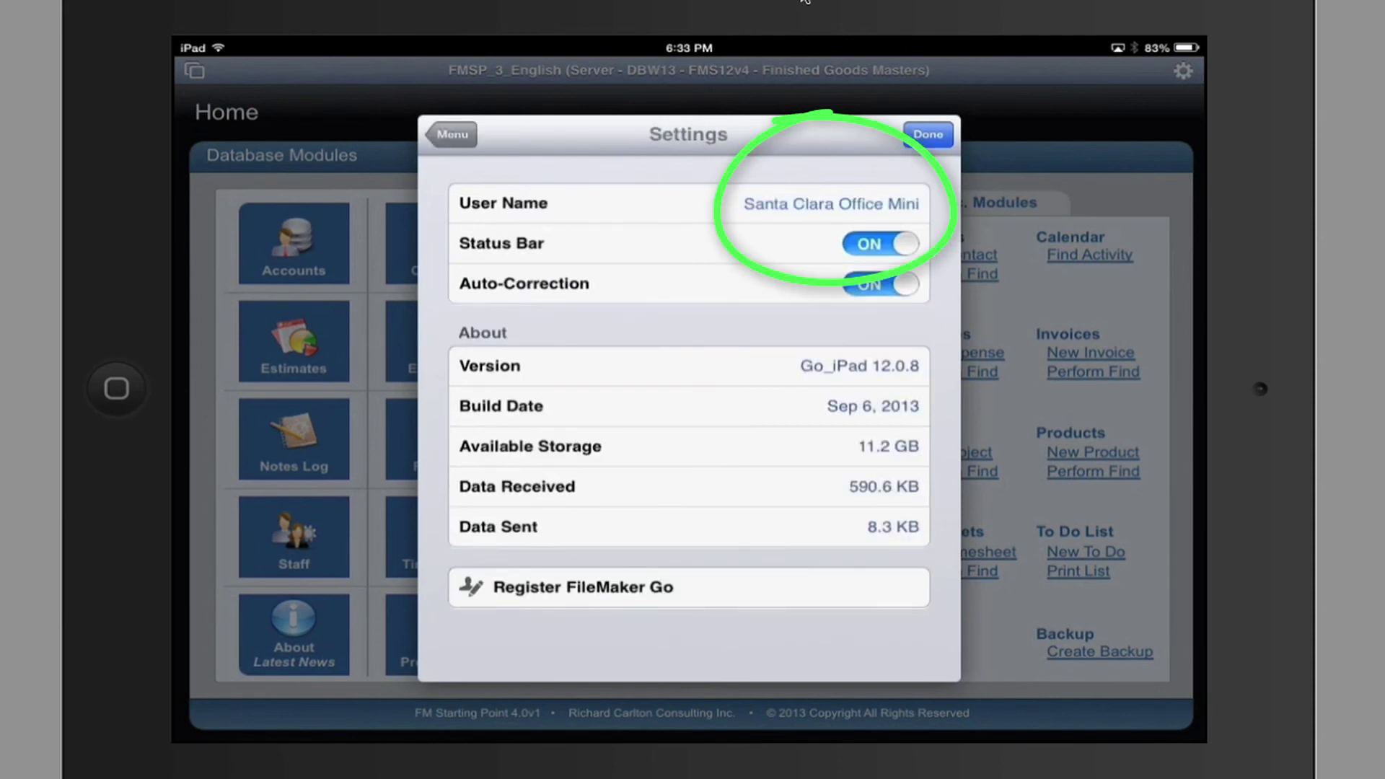
{"action": "left_click", "coordinate": [831, 204]}
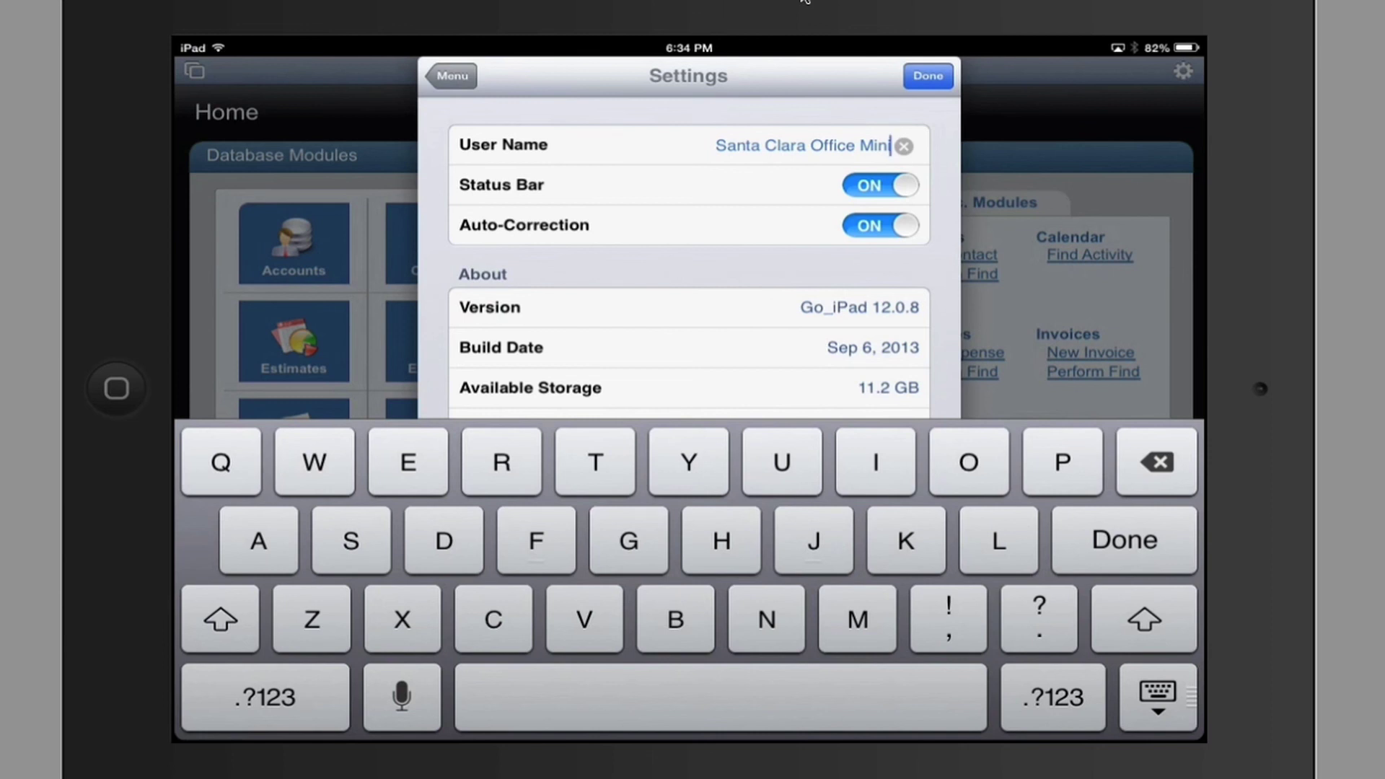
{"action": "type", "text": "i"}
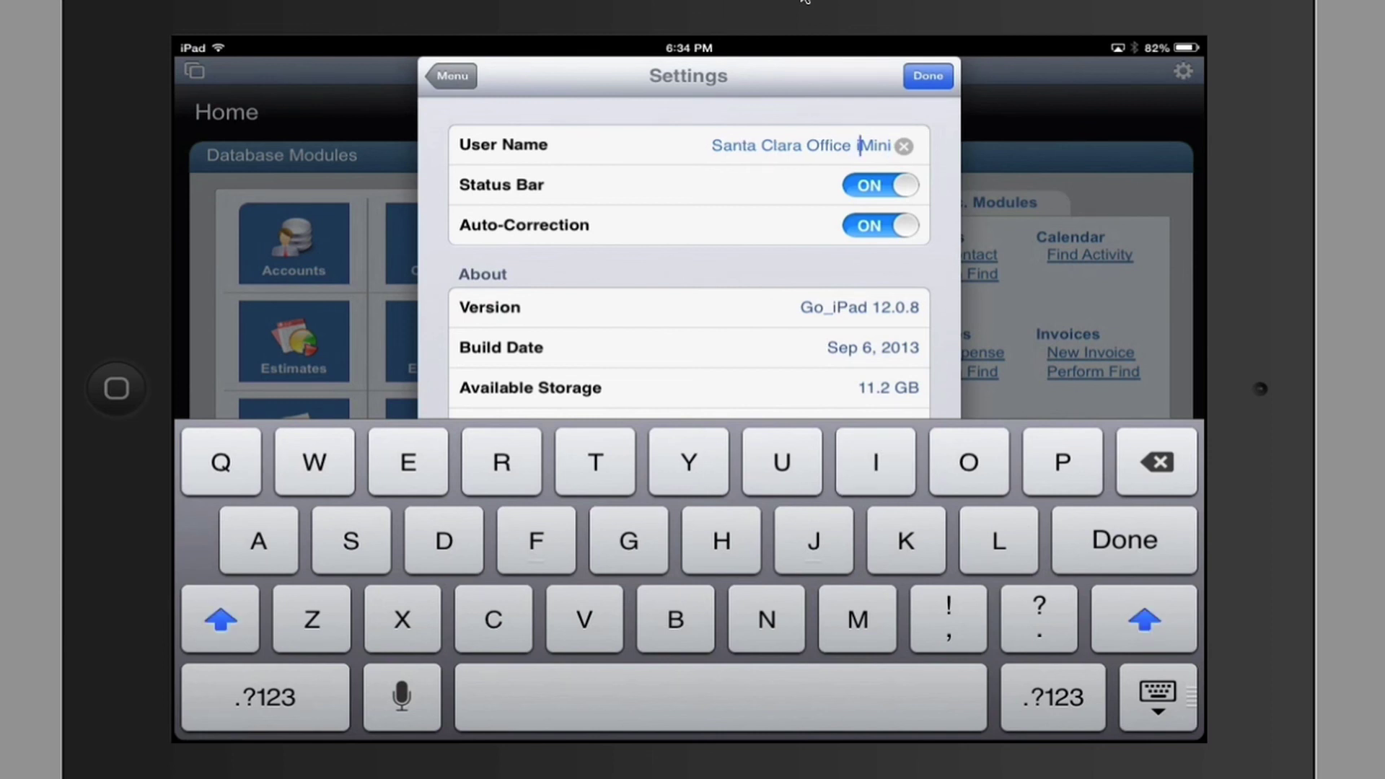
{"action": "type", "text": "P"}
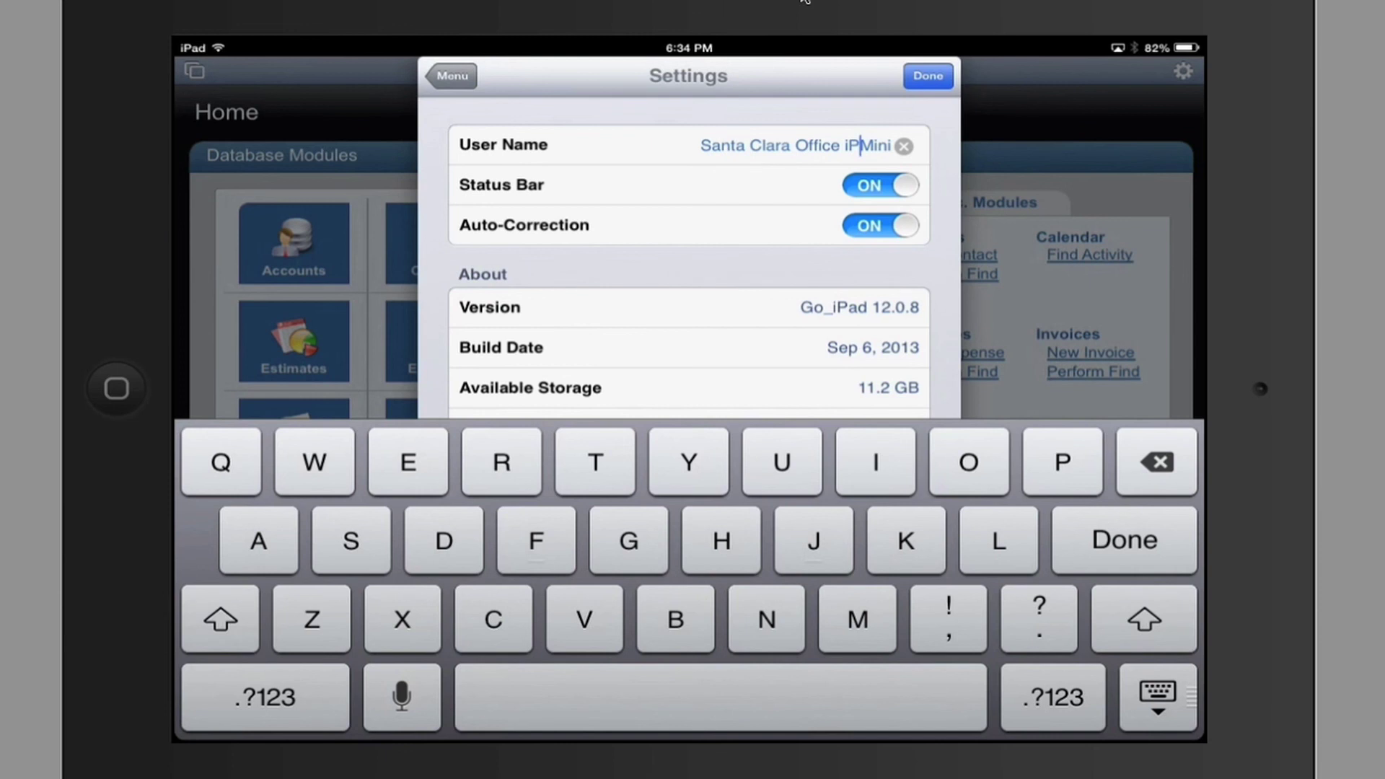
{"action": "type", "text": "ad"}
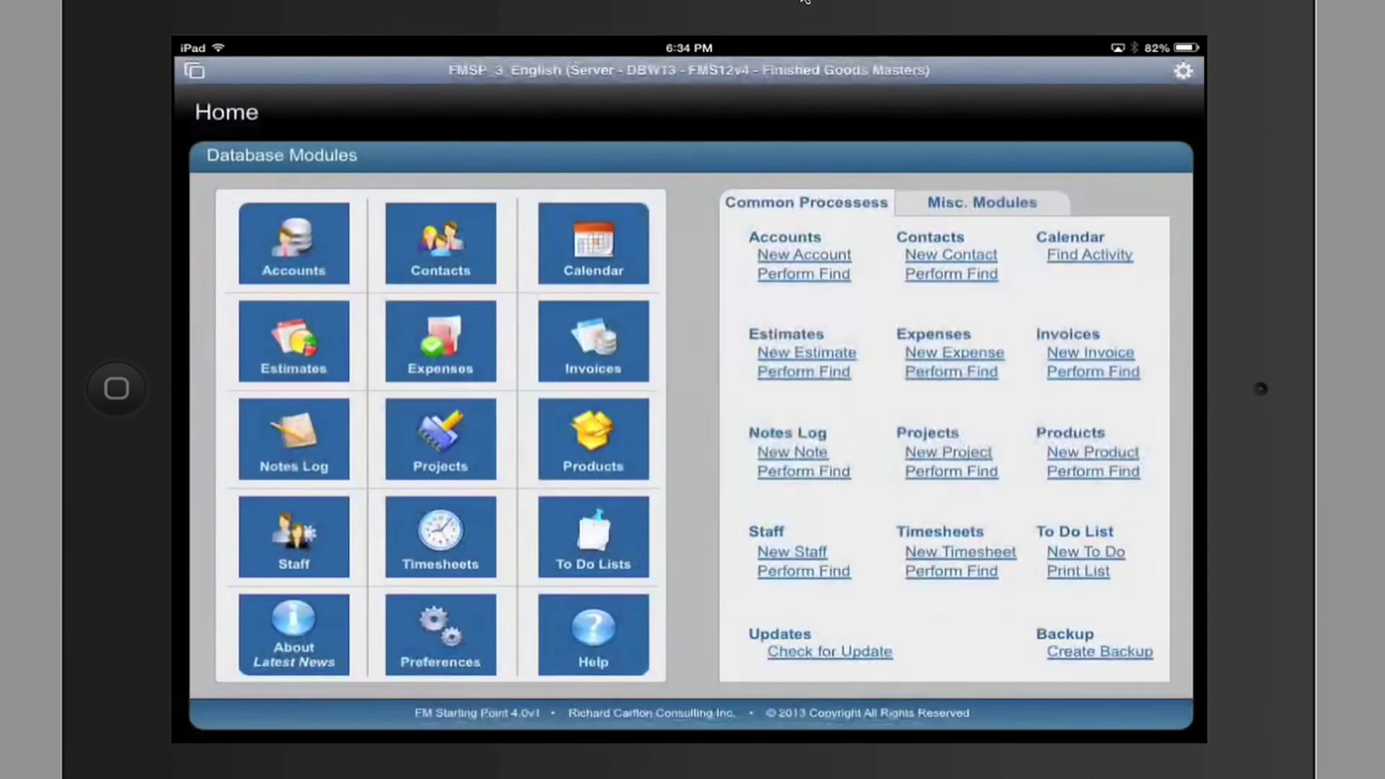
Add a new Contacts record (29 of 29) in FileMaker Go with the first name 'fred'
{"action": "left_click", "coordinate": [927, 75]}
{"action": "left_click", "coordinate": [440, 243]}
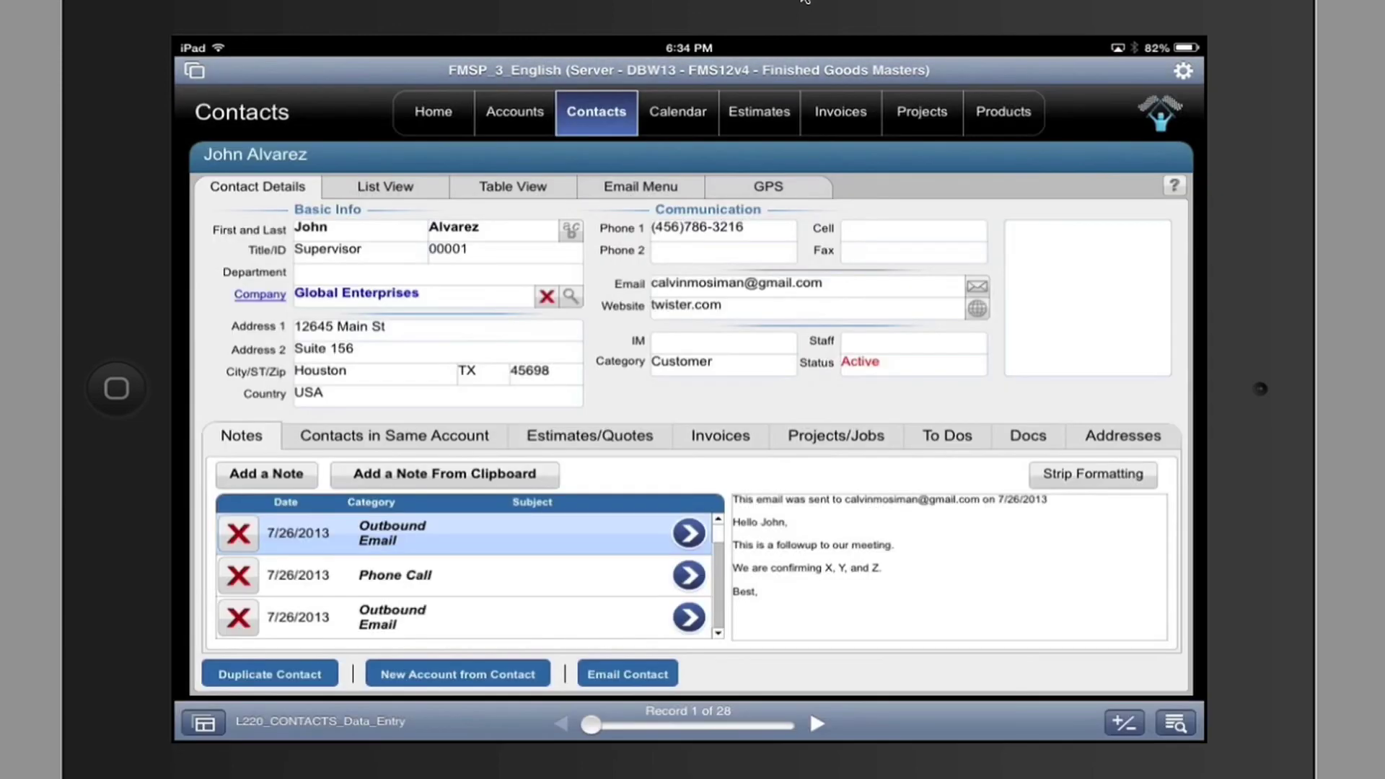
{"action": "left_click", "coordinate": [1123, 723]}
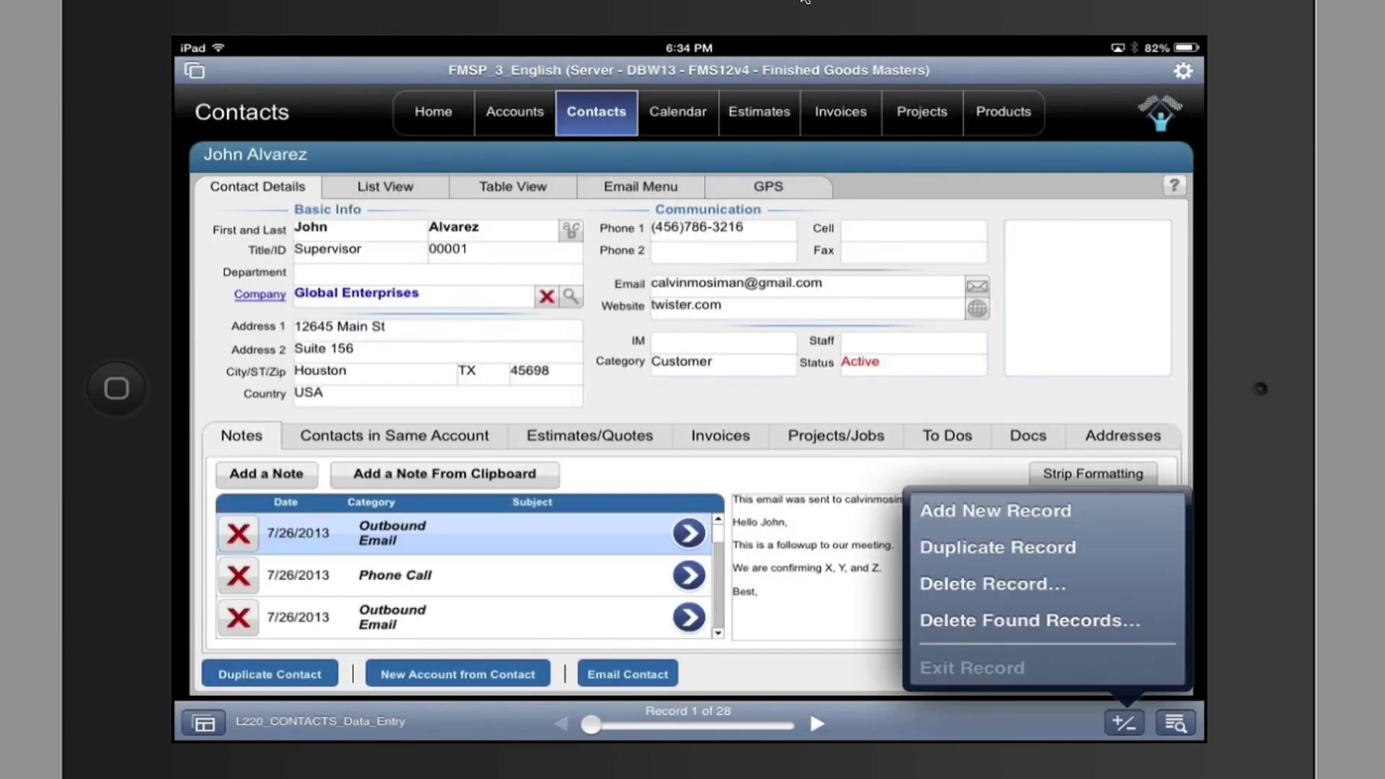
{"action": "left_click", "coordinate": [995, 511]}
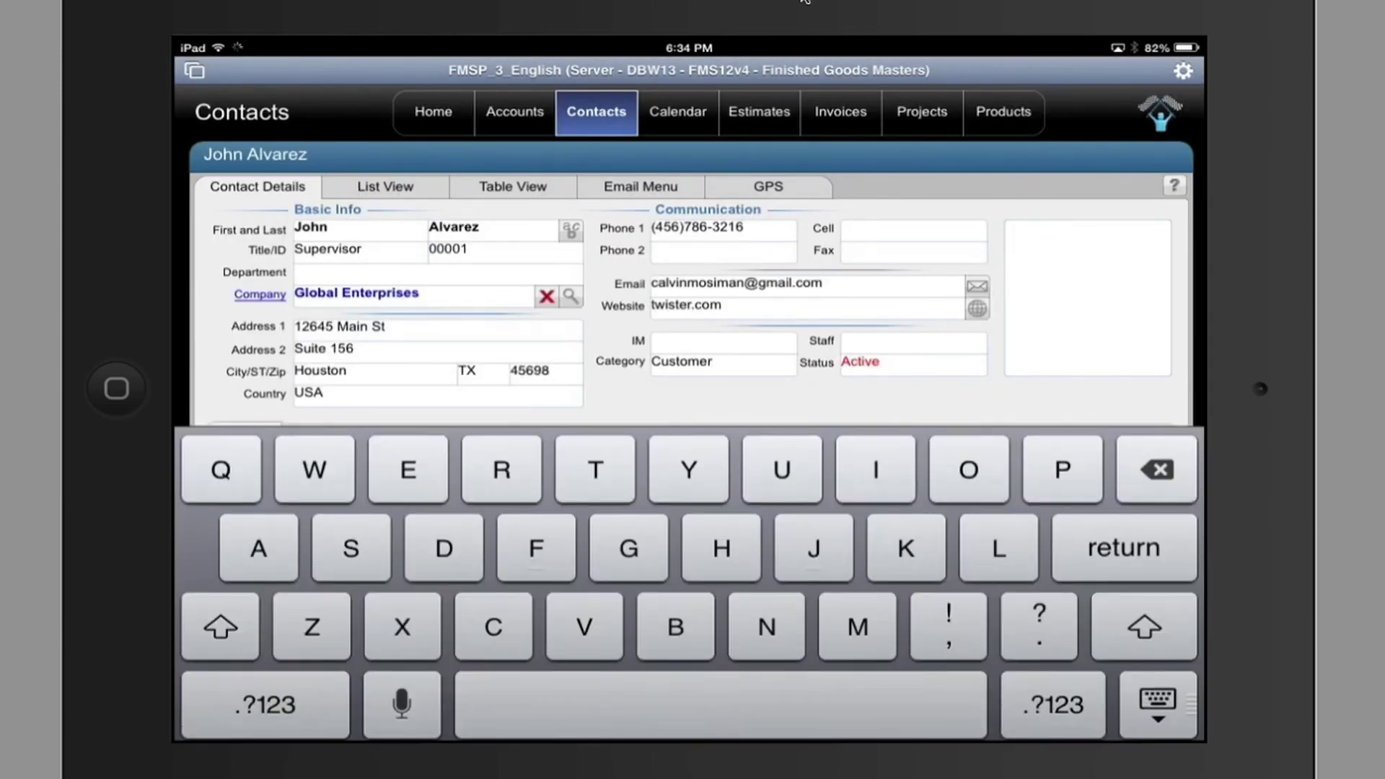
{"action": "type", "text": "fred"}
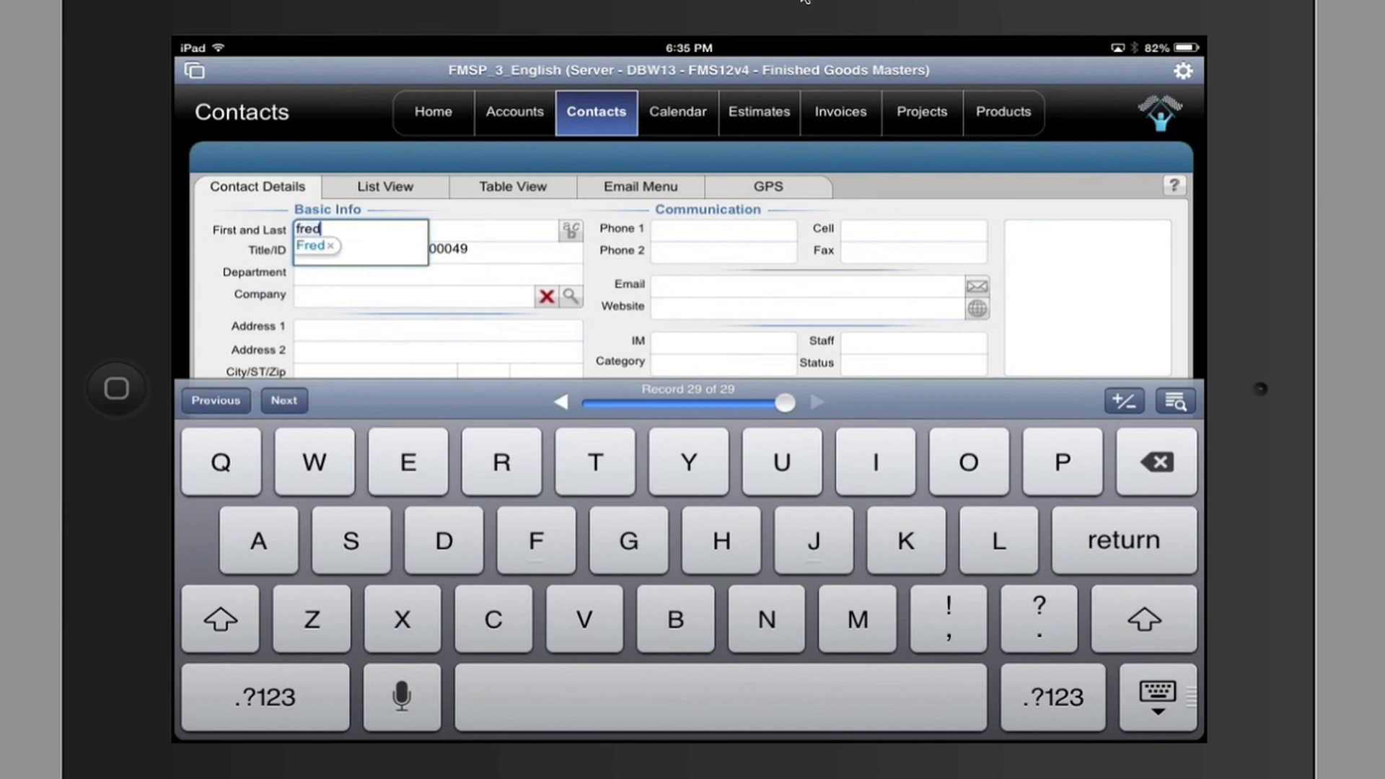